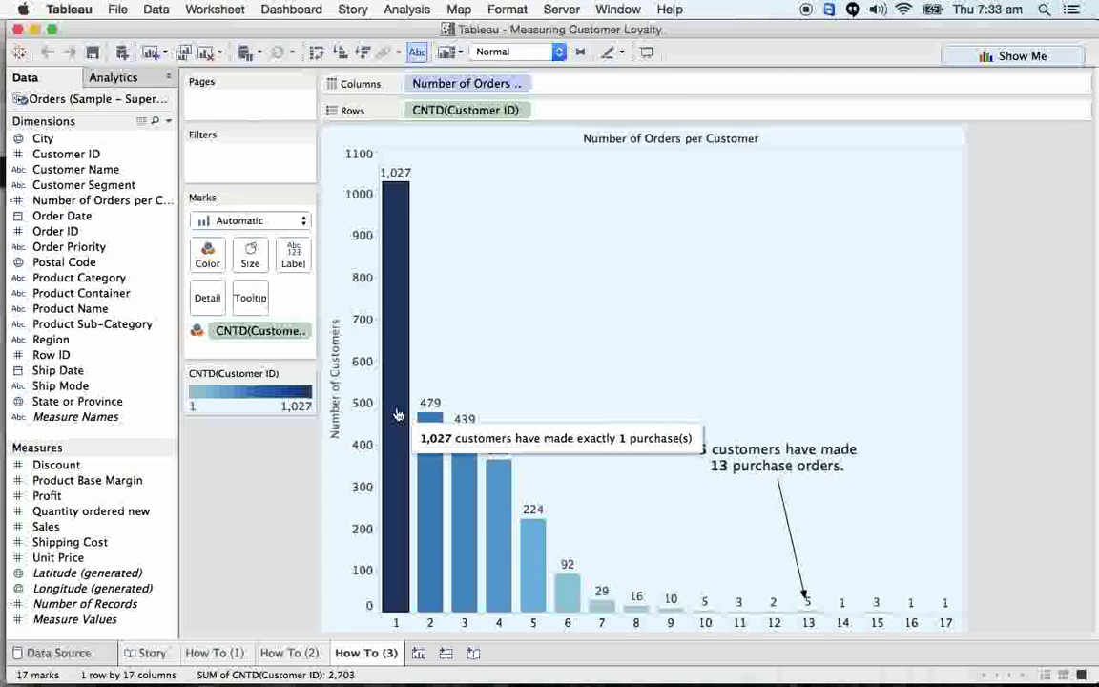
Bring up the Cohort Analysis workbook and view its How To (2) cohort-stacked sales sheet
mouse_move(577, 665)
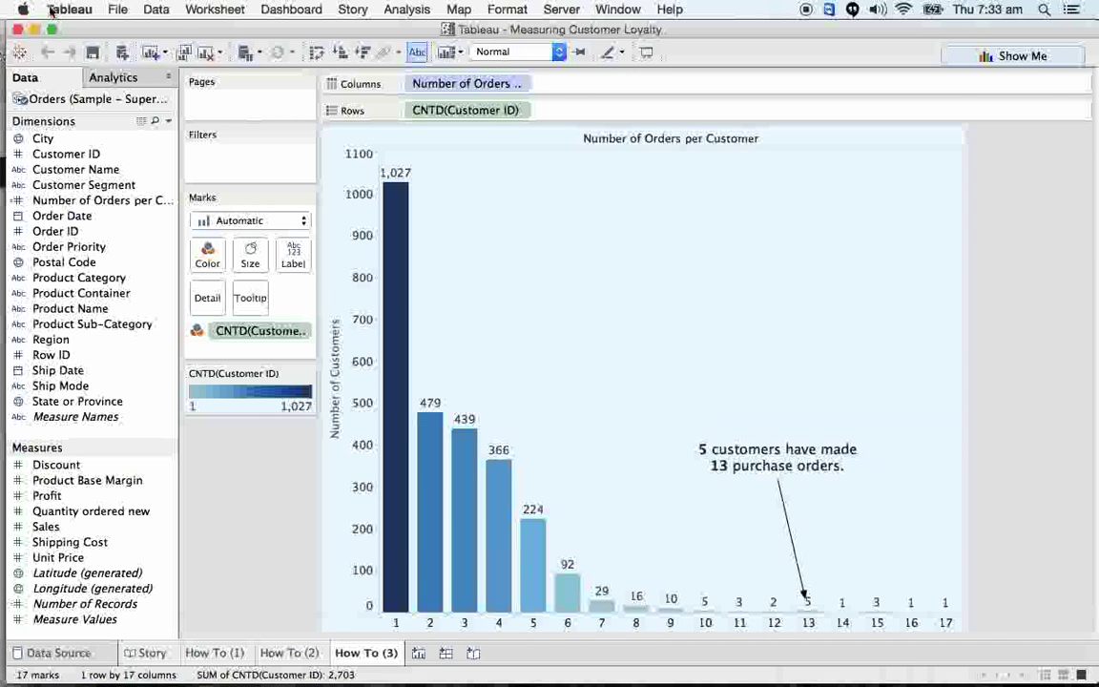
click(35, 30)
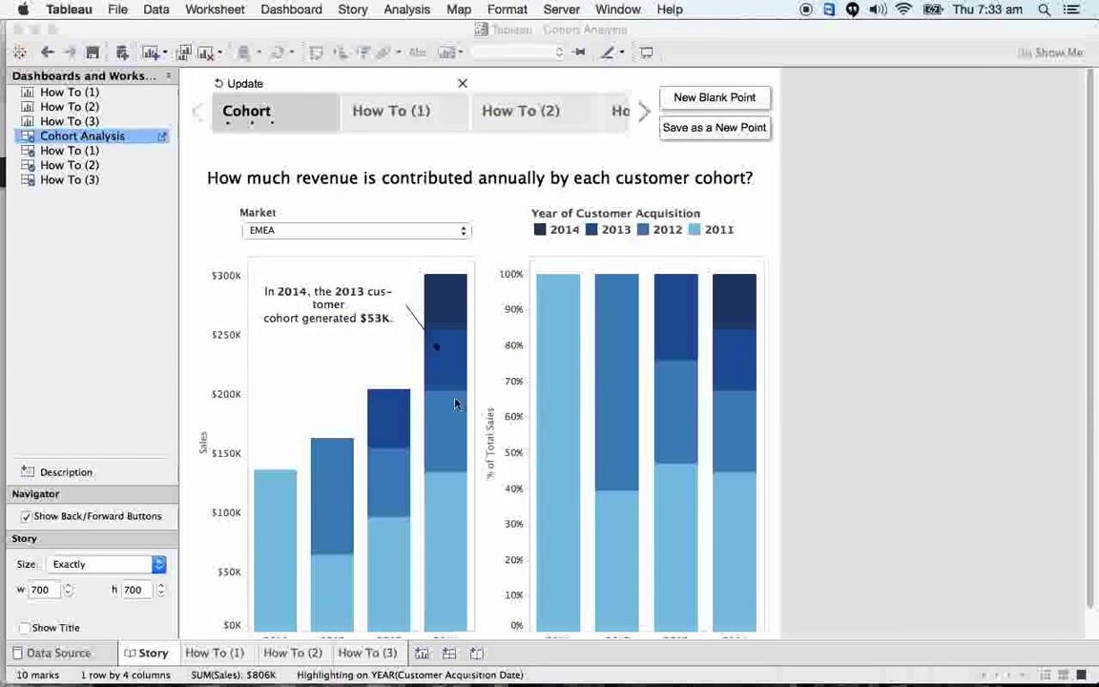
click(227, 655)
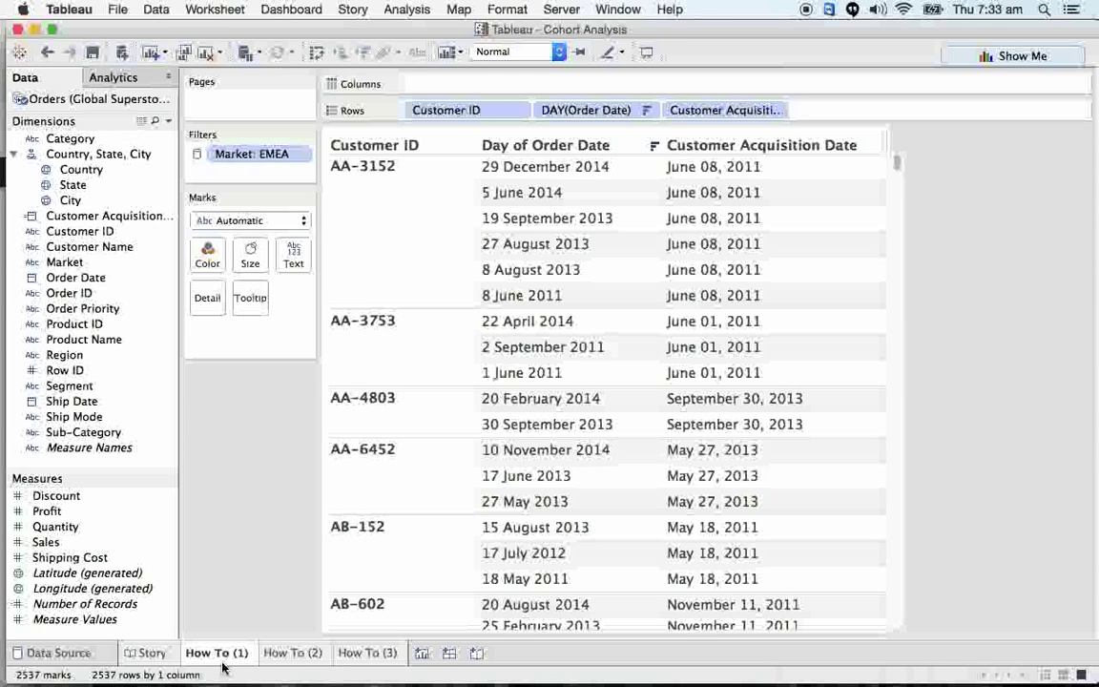
click(290, 654)
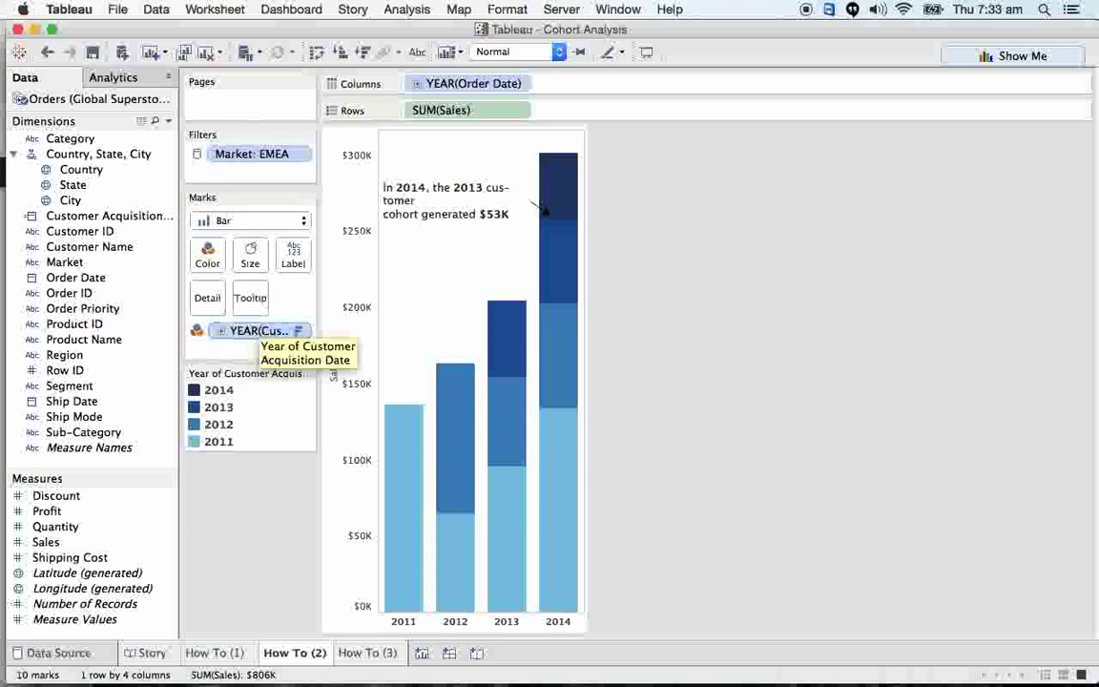
click(170, 218)
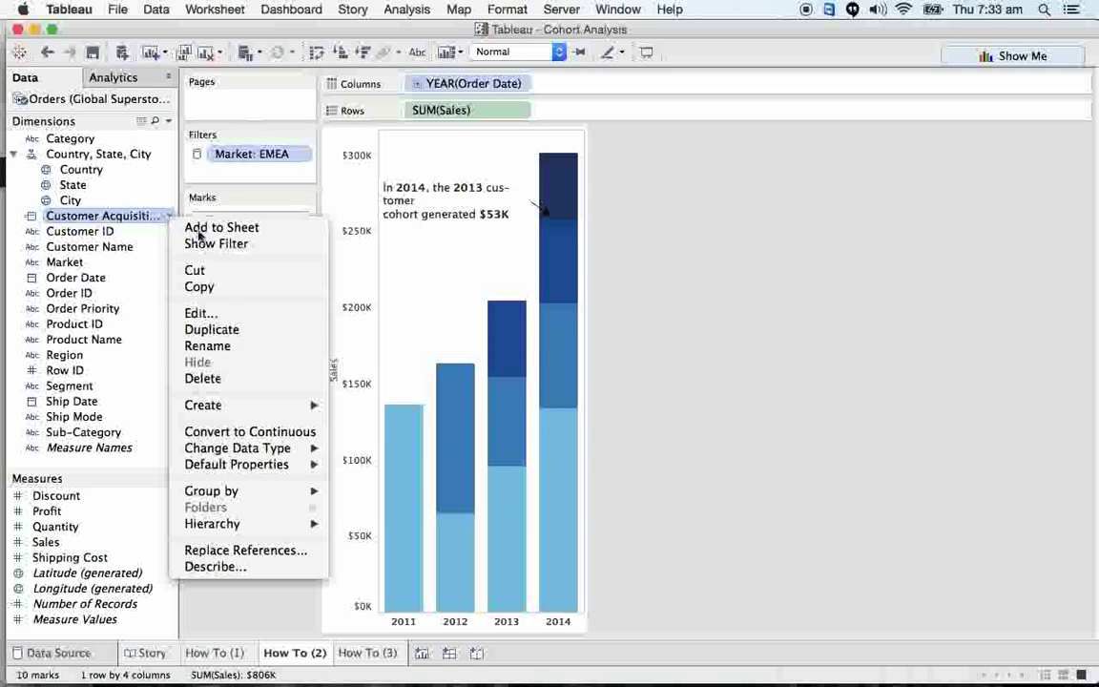
click(200, 313)
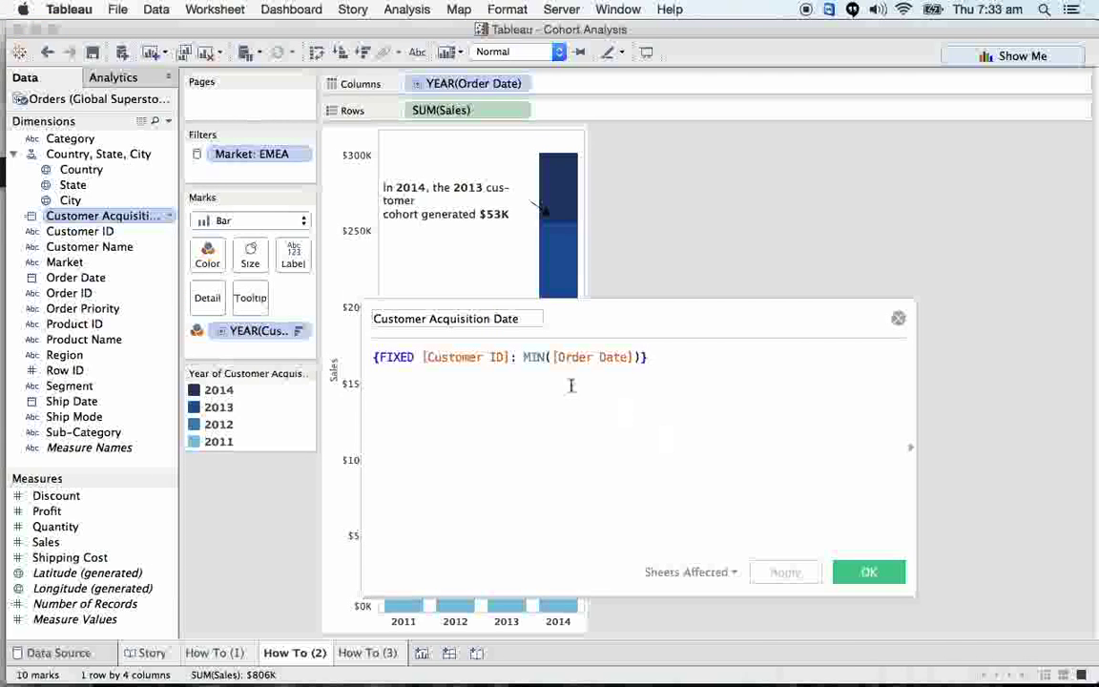
drag(524, 355, 618, 357)
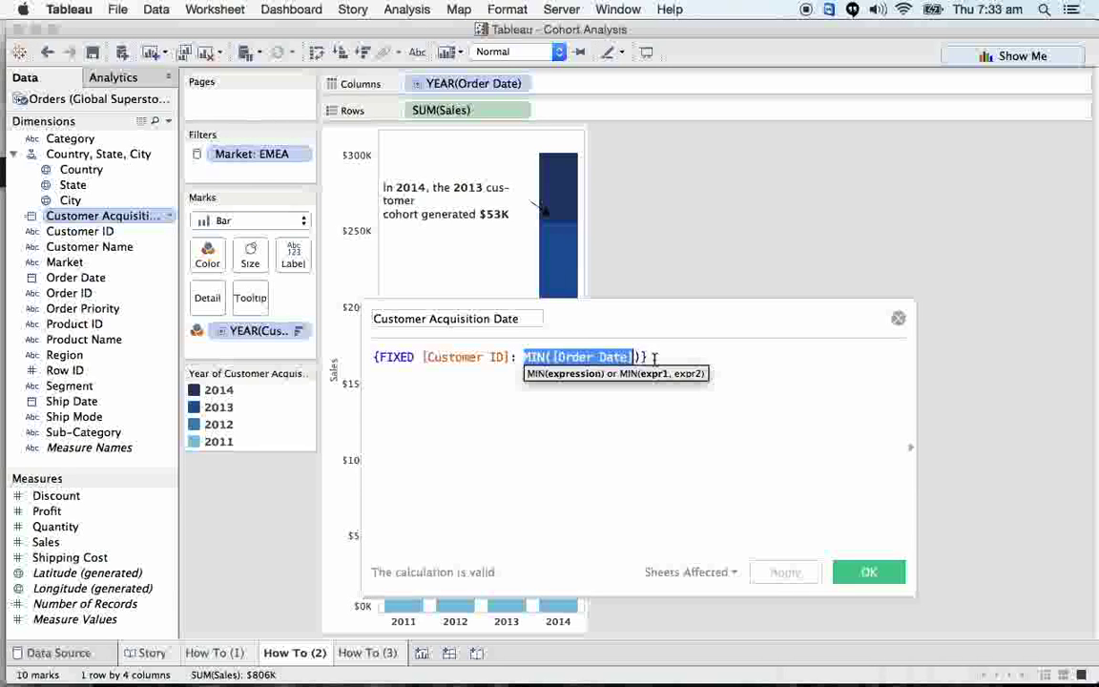
click(899, 319)
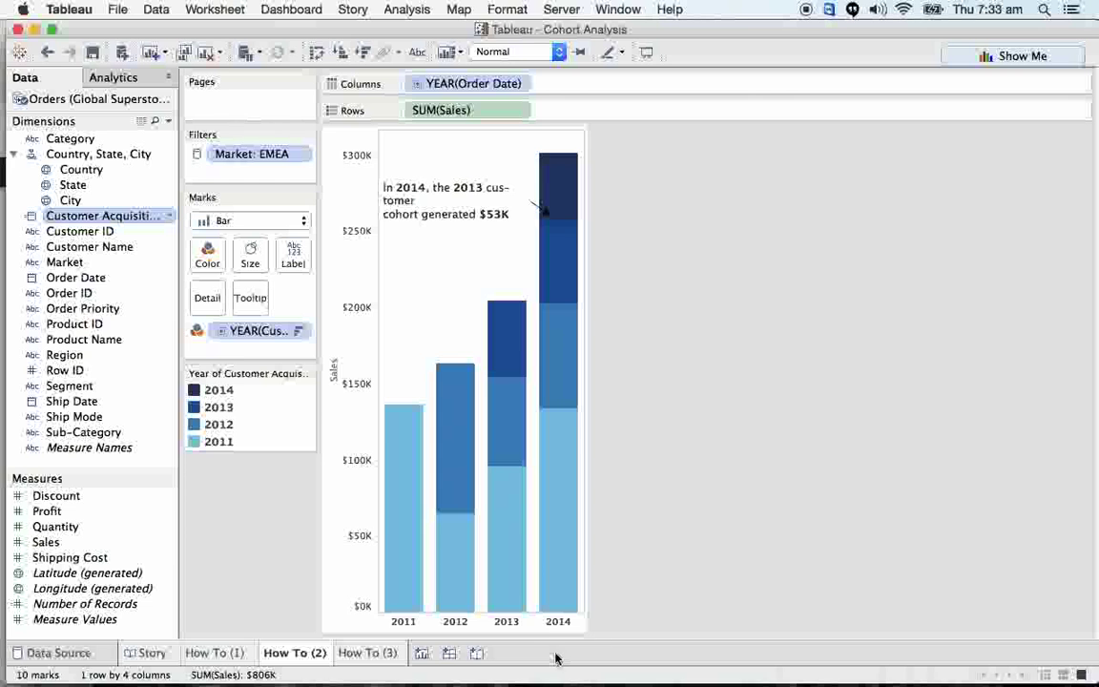
Switch to the Book1 workbook window and add a new blank worksheet
mouse_move(589, 680)
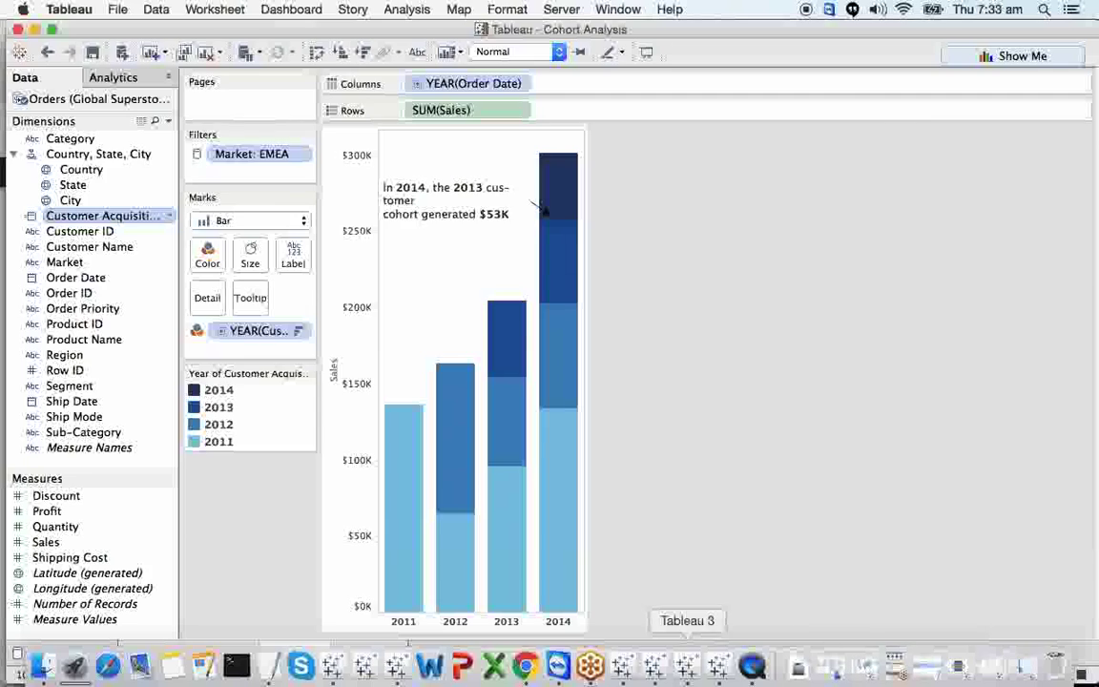
click(620, 665)
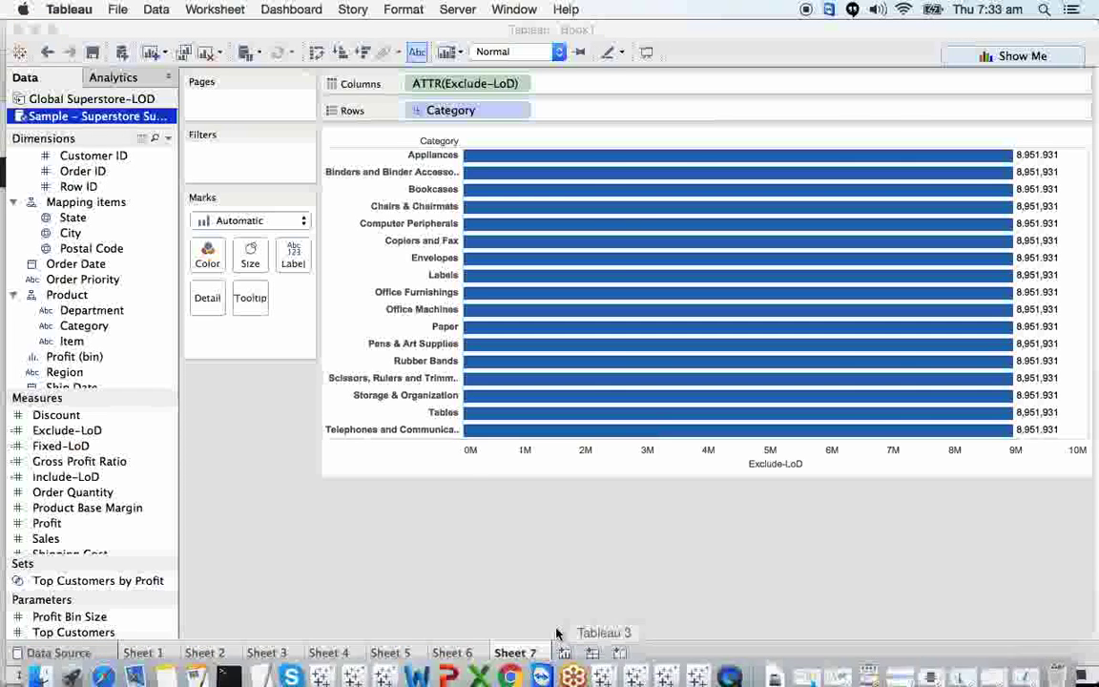
click(565, 653)
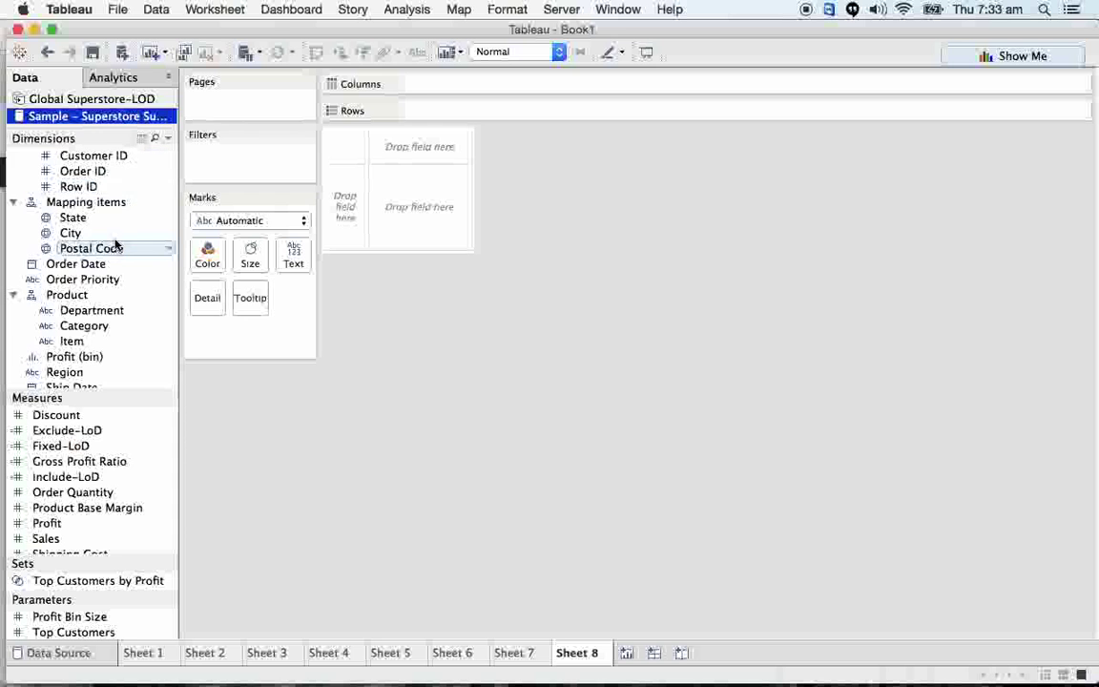
Chart SUM(Sales) by YEAR(Order Date) as bars for 2010–2013
mouse_move(107, 261)
mouse_down()
mouse_move(412, 122)
mouse_move(407, 82)
mouse_up()
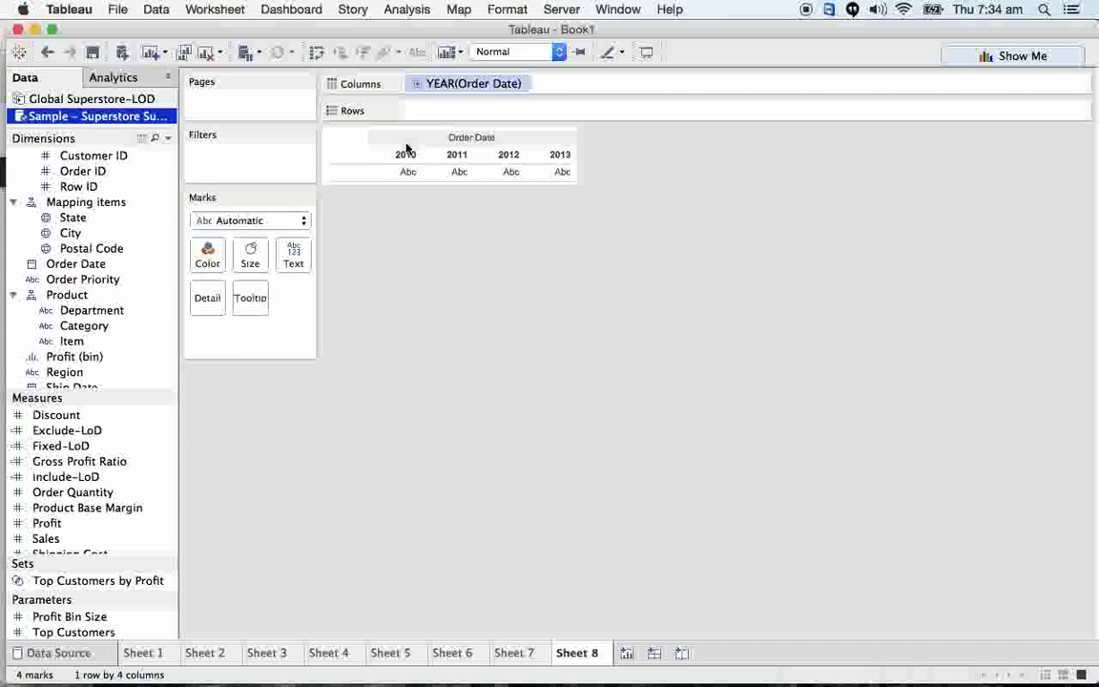
mouse_move(510, 174)
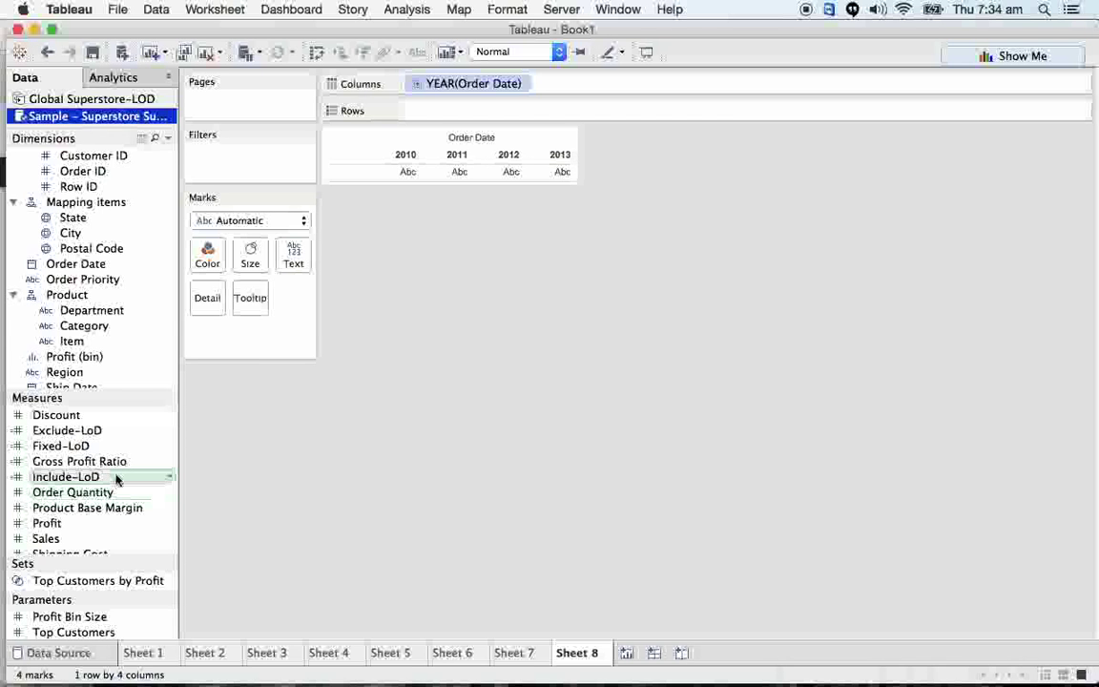
drag(45, 538, 492, 112)
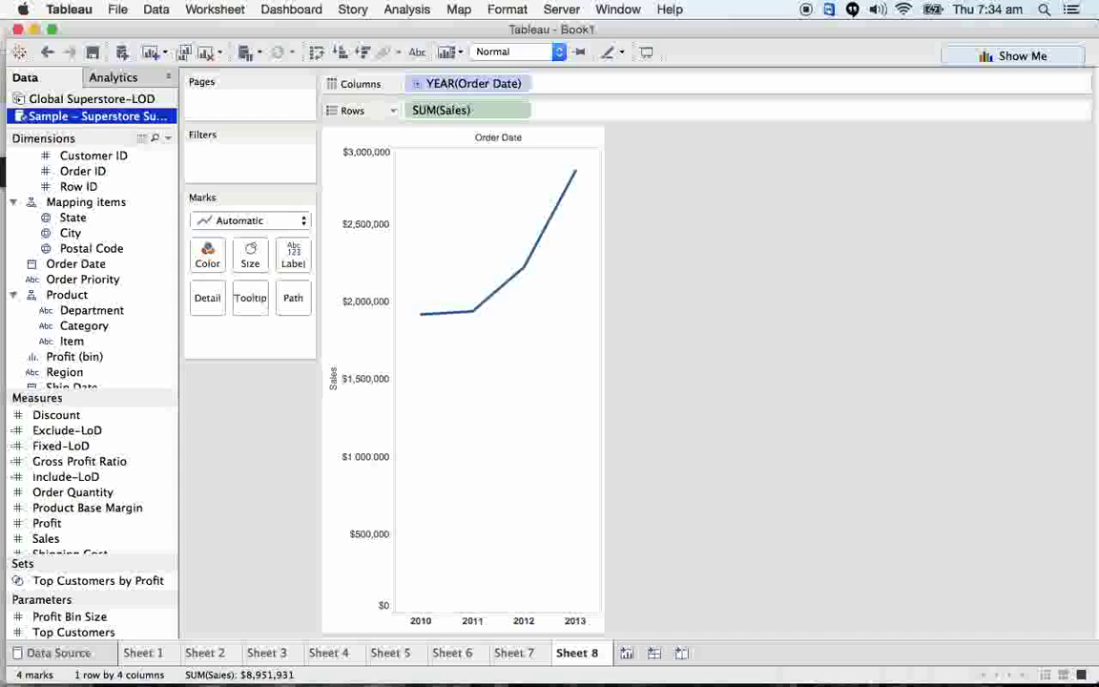
click(303, 226)
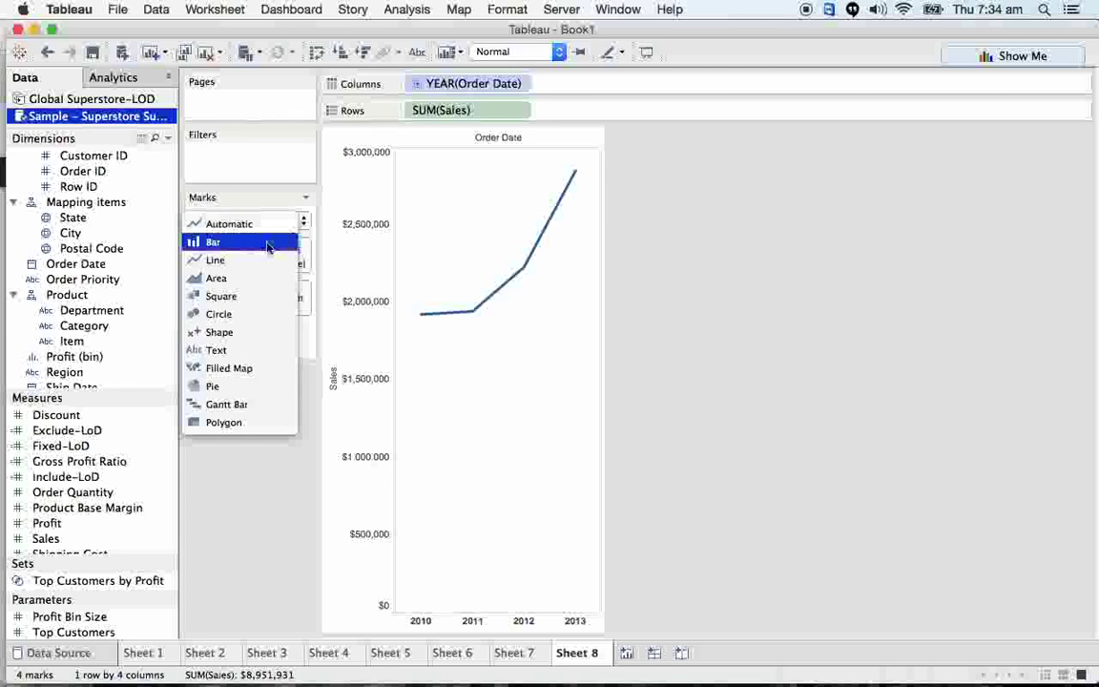
click(229, 241)
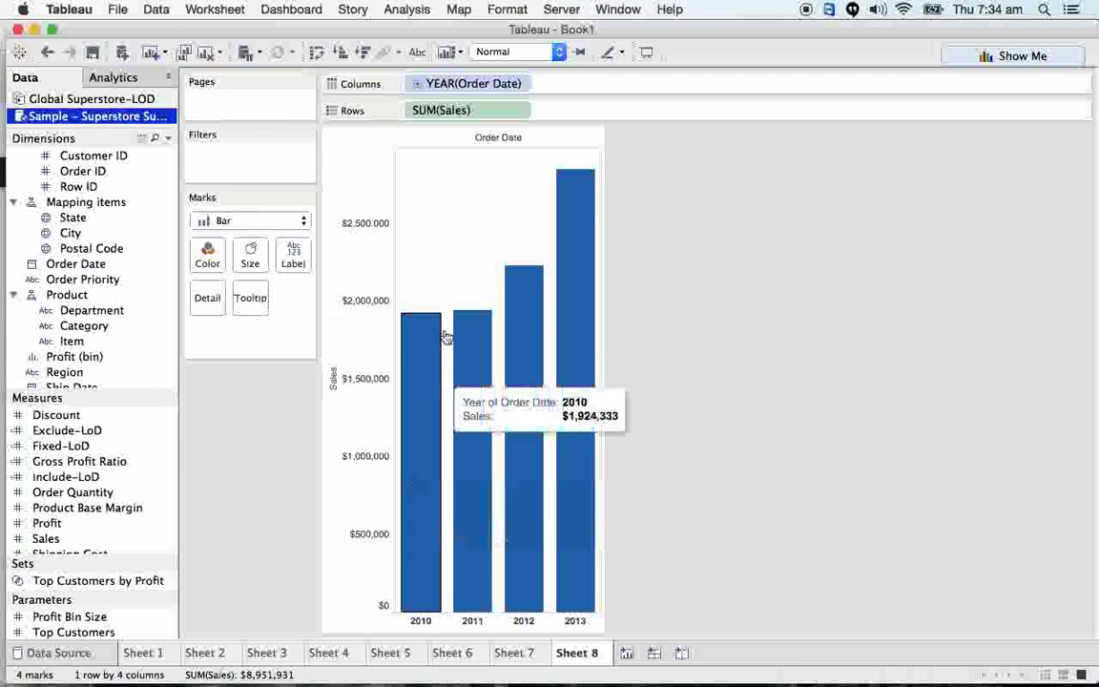
mouse_move(459, 372)
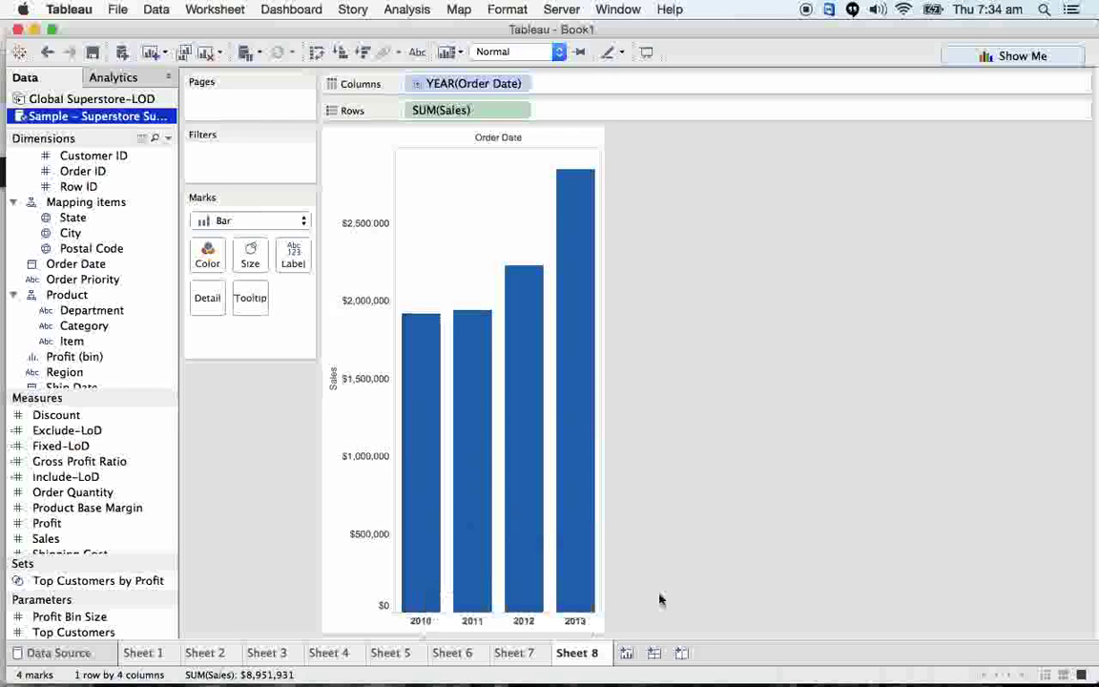
Add Sheet 9 with Order Date on Columns and all Customer Name members on Rows
click(626, 652)
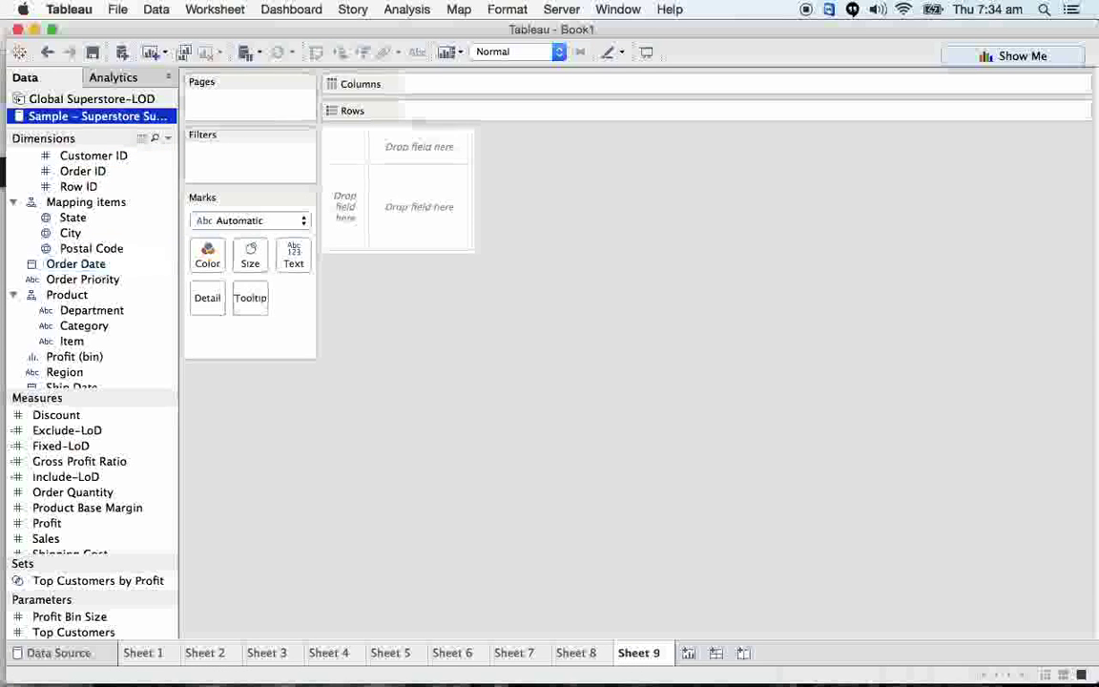
drag(75, 264, 487, 90)
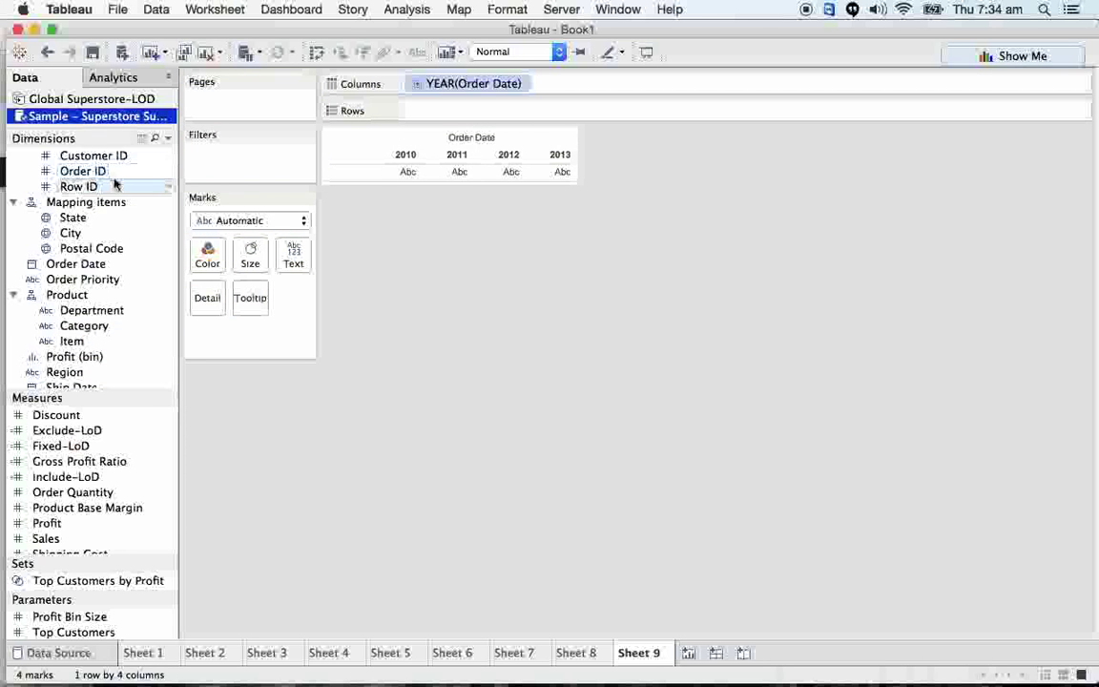
scroll(114, 184, up, 3)
drag(105, 171, 496, 115)
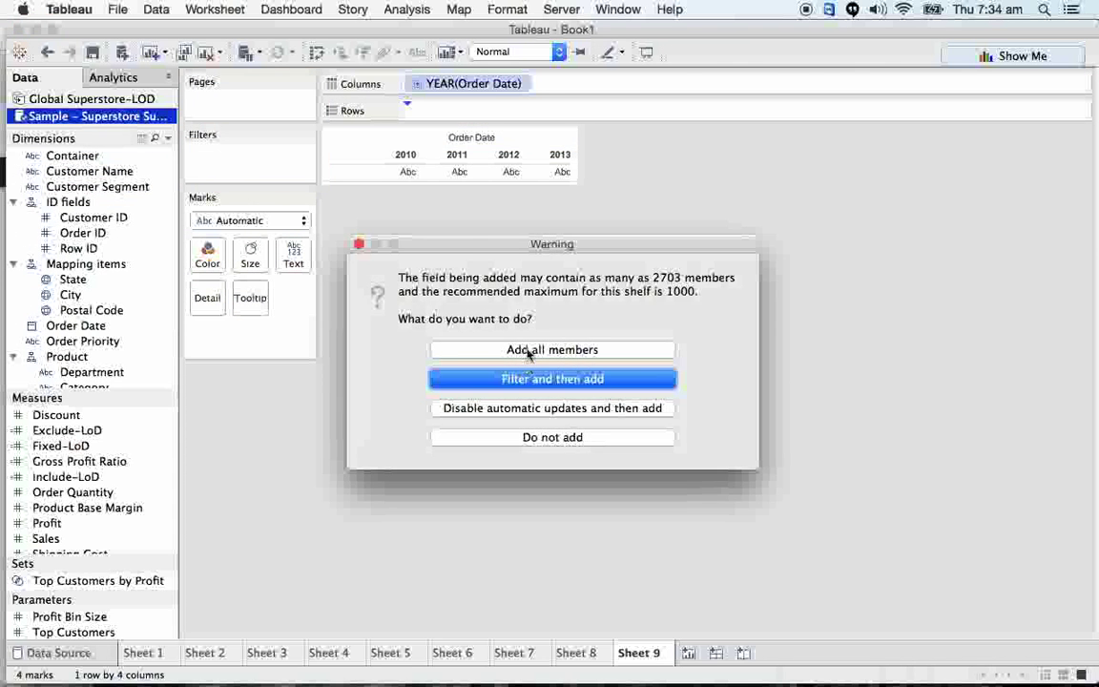
click(528, 350)
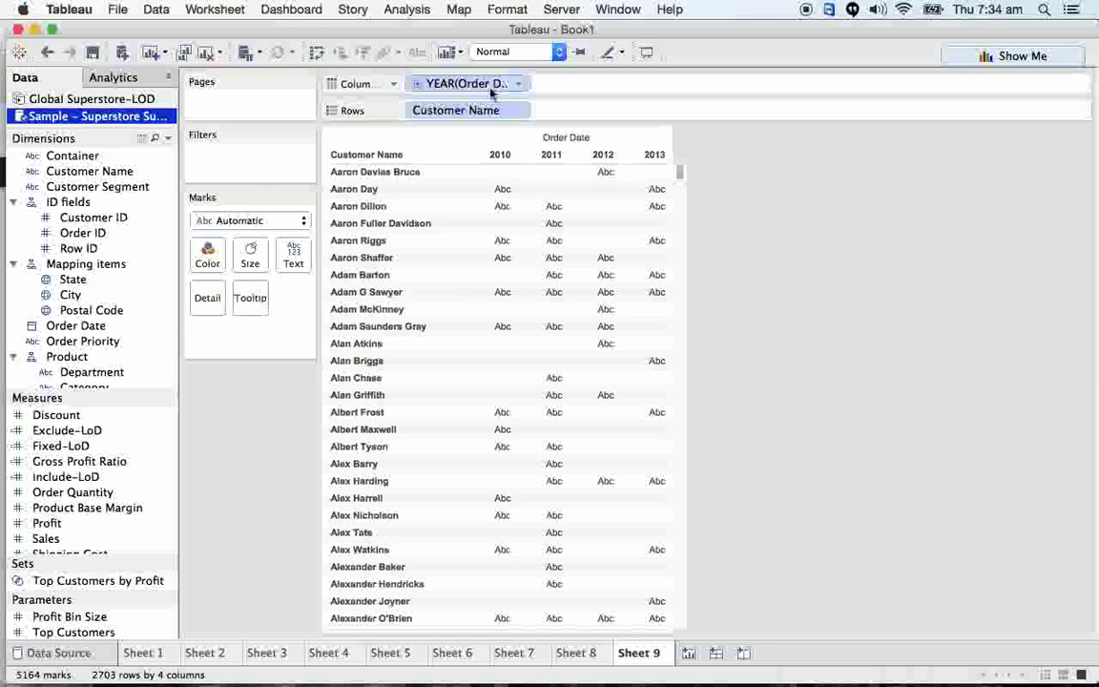
Change the date pill to MIN(Order Date) and move it to Rows beside each customer
drag(497, 84, 520, 84)
click(520, 84)
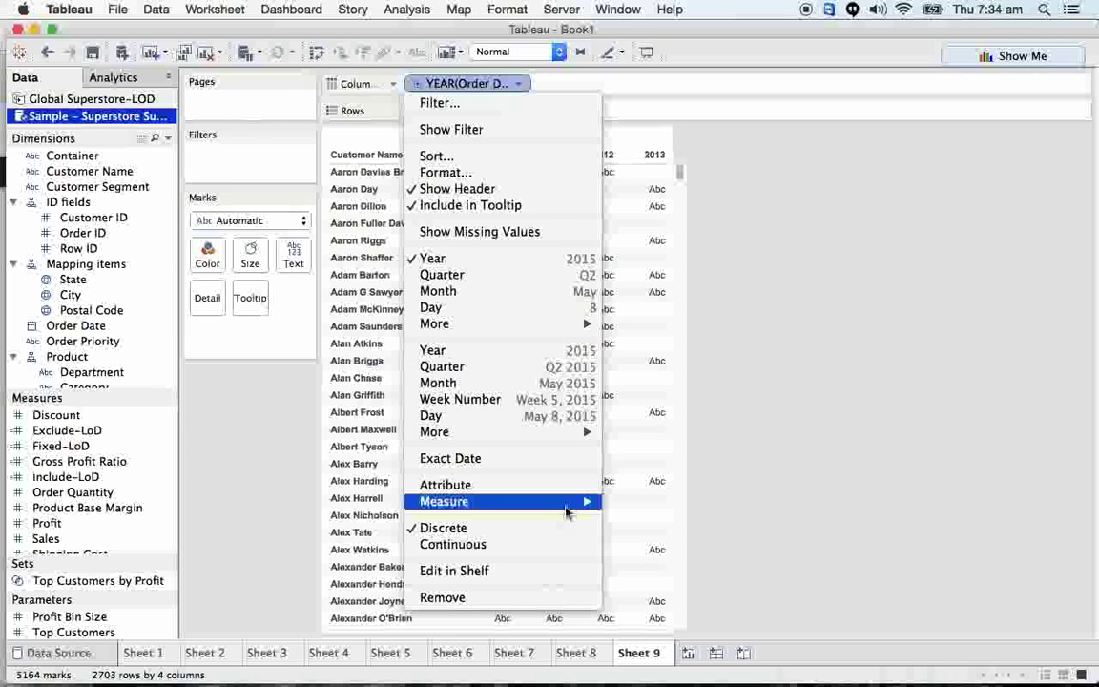
mouse_move(581, 501)
click(622, 539)
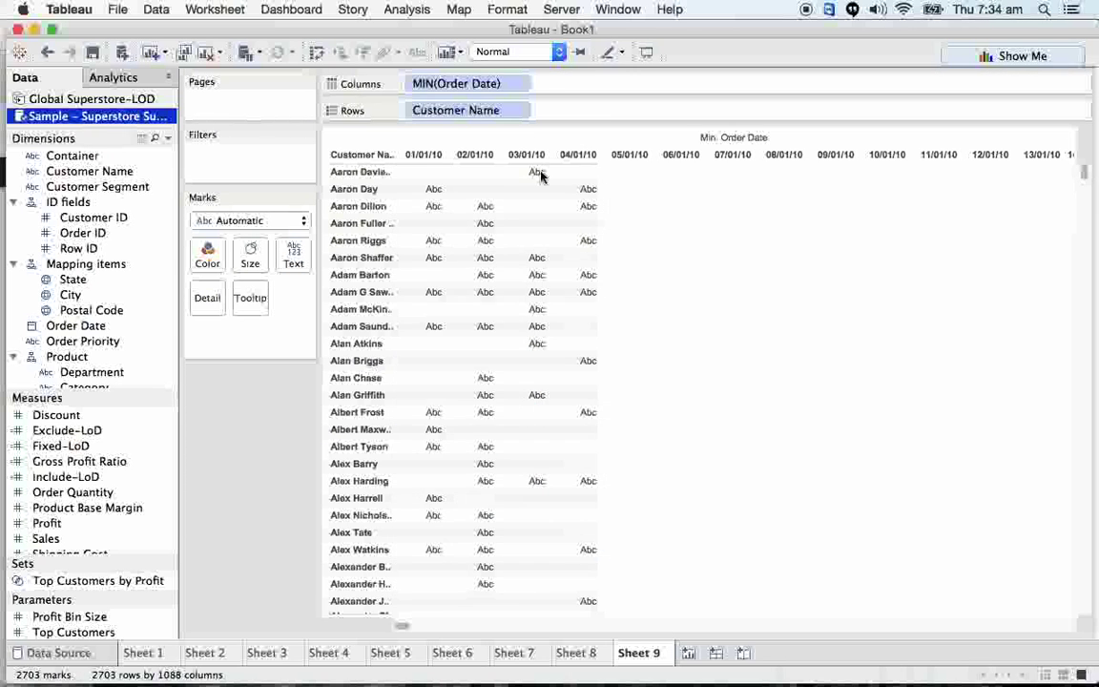
drag(482, 85, 637, 116)
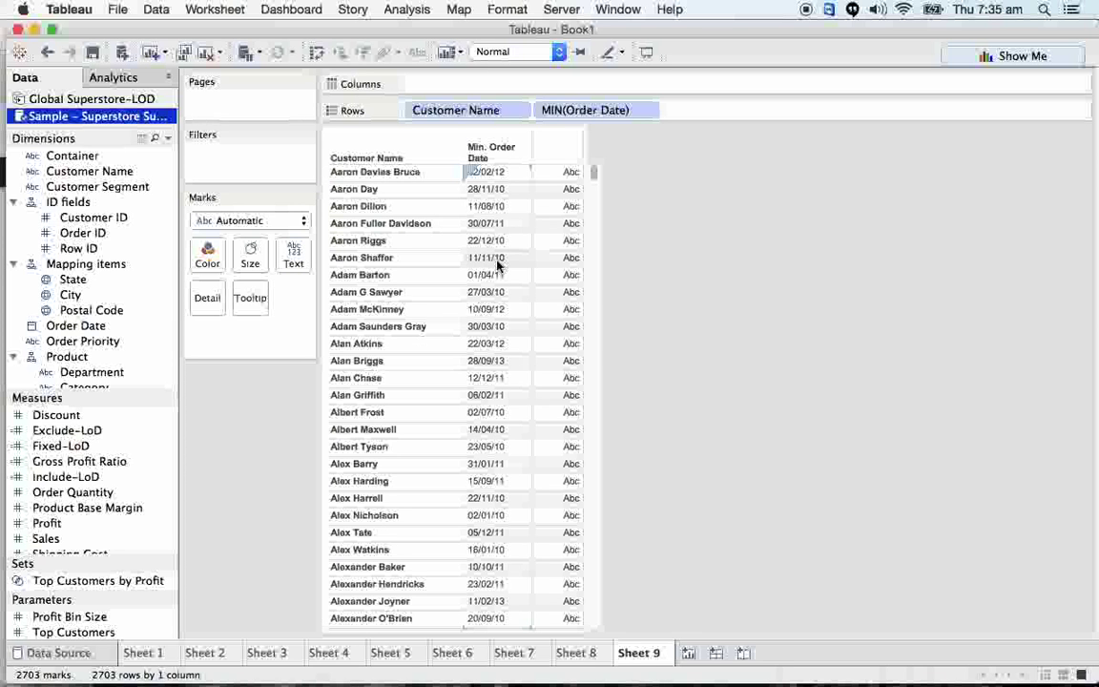
scroll(496, 266, down, 5)
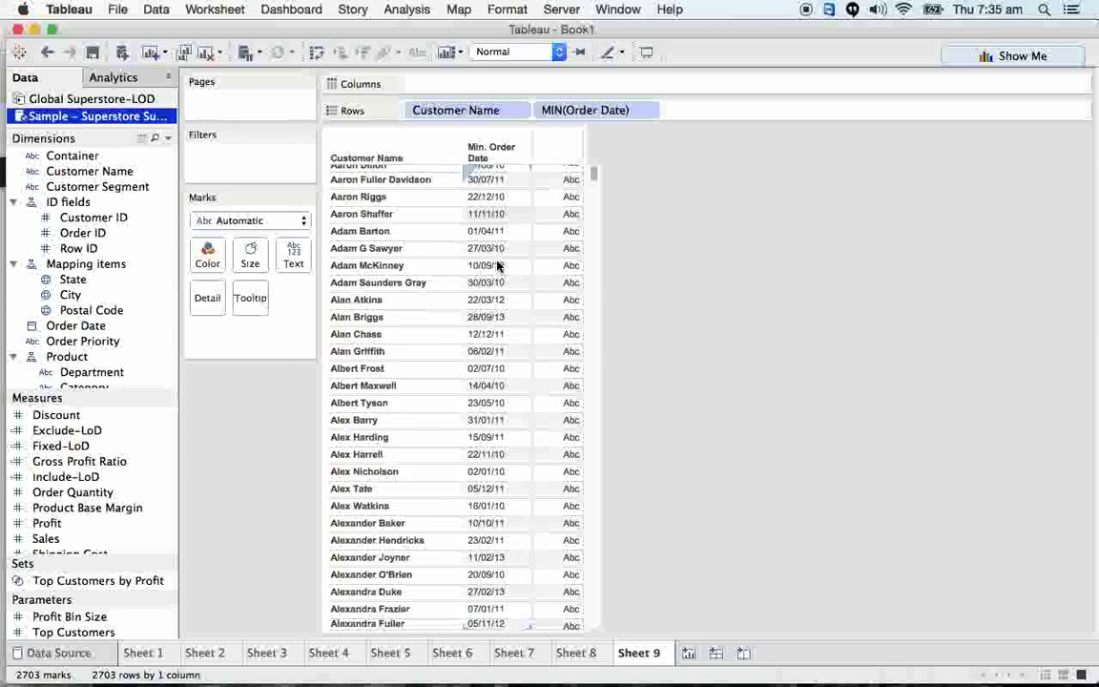
scroll(496, 265, down, 15)
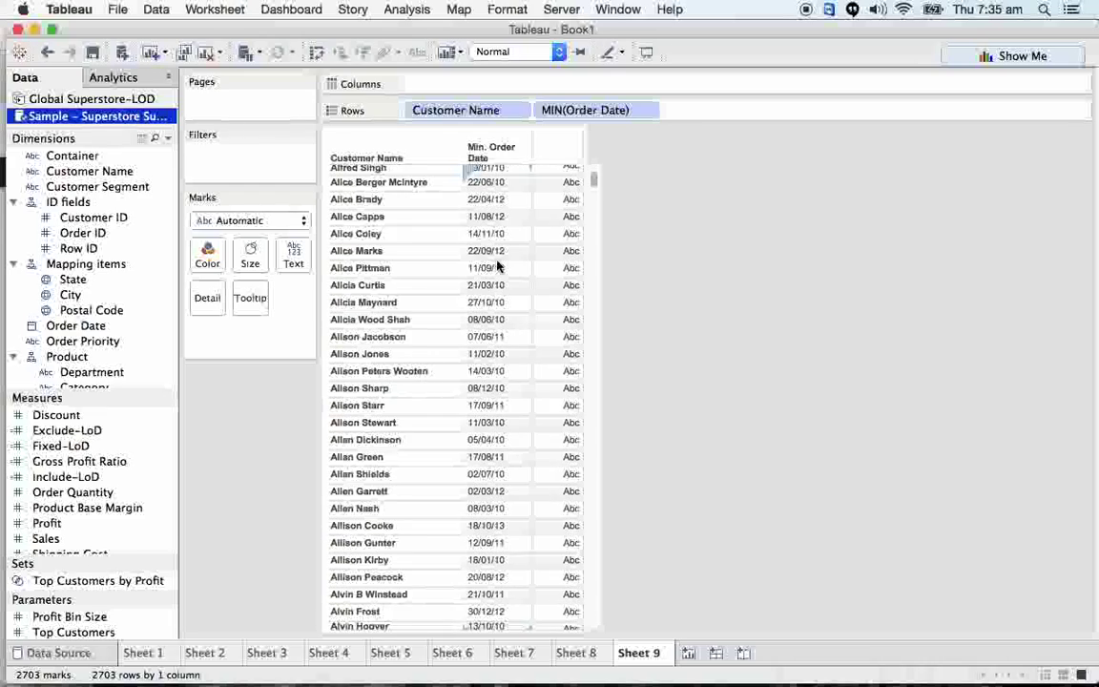
scroll(496, 265, down, 15)
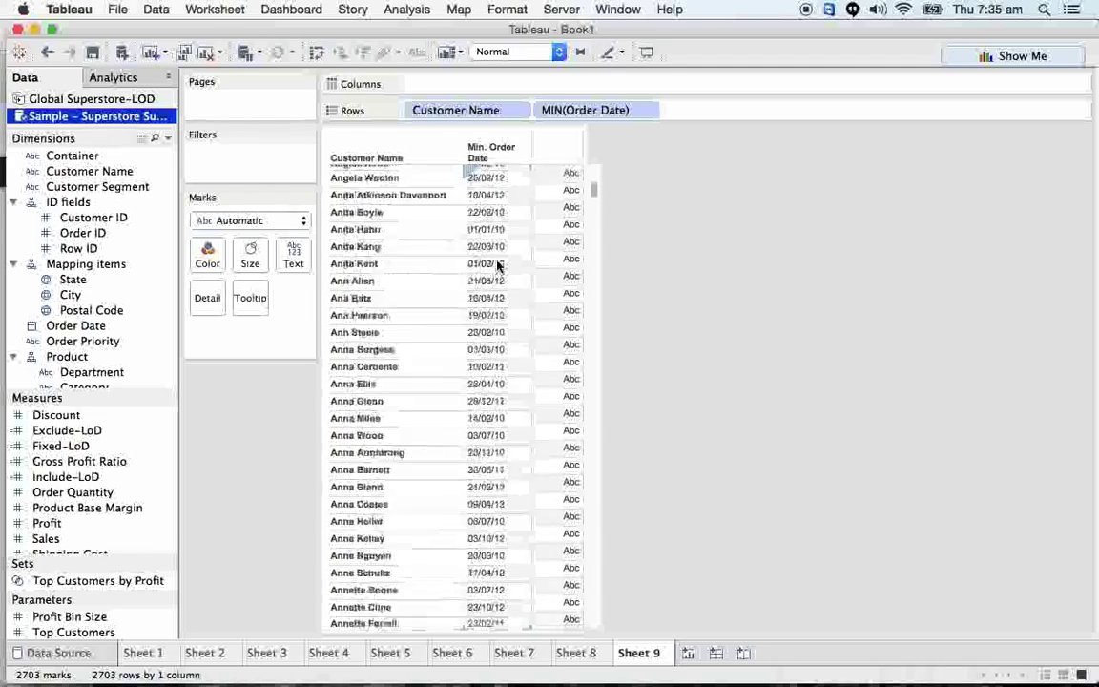
scroll(496, 265, down, 20)
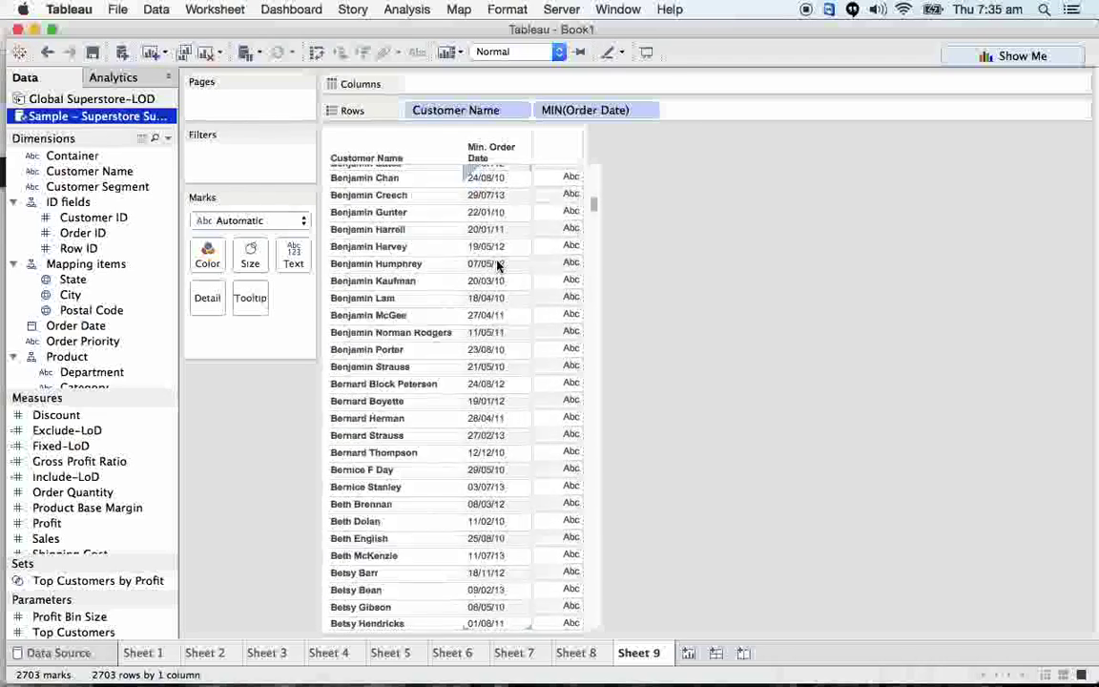
scroll(496, 265, down, 20)
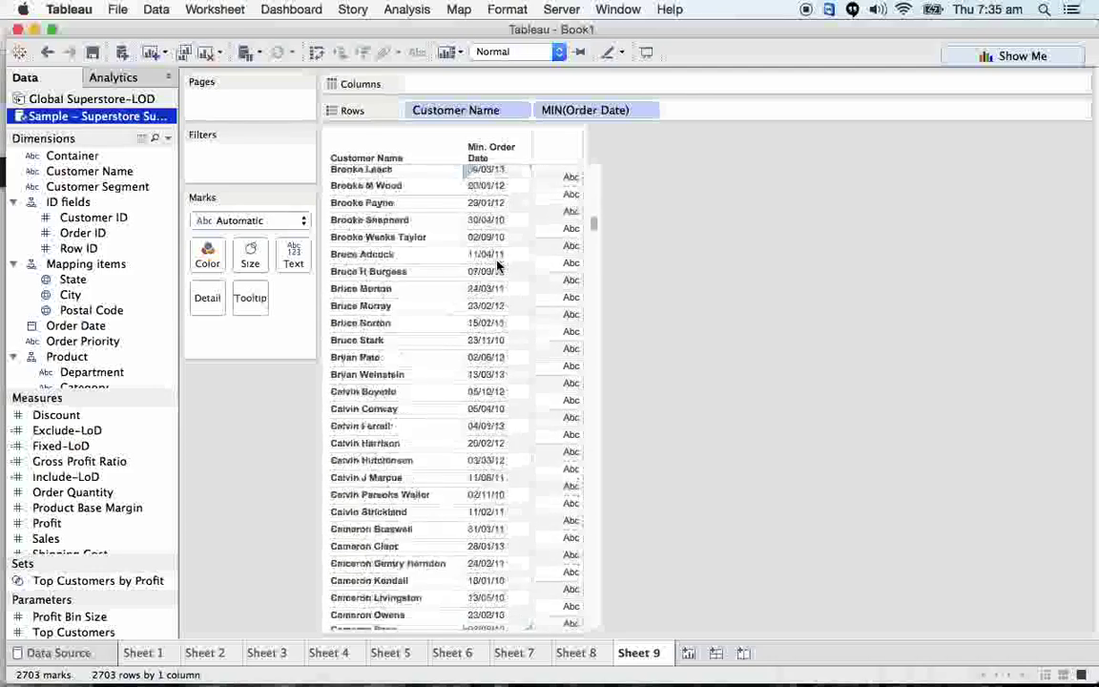
scroll(496, 265, down, 20)
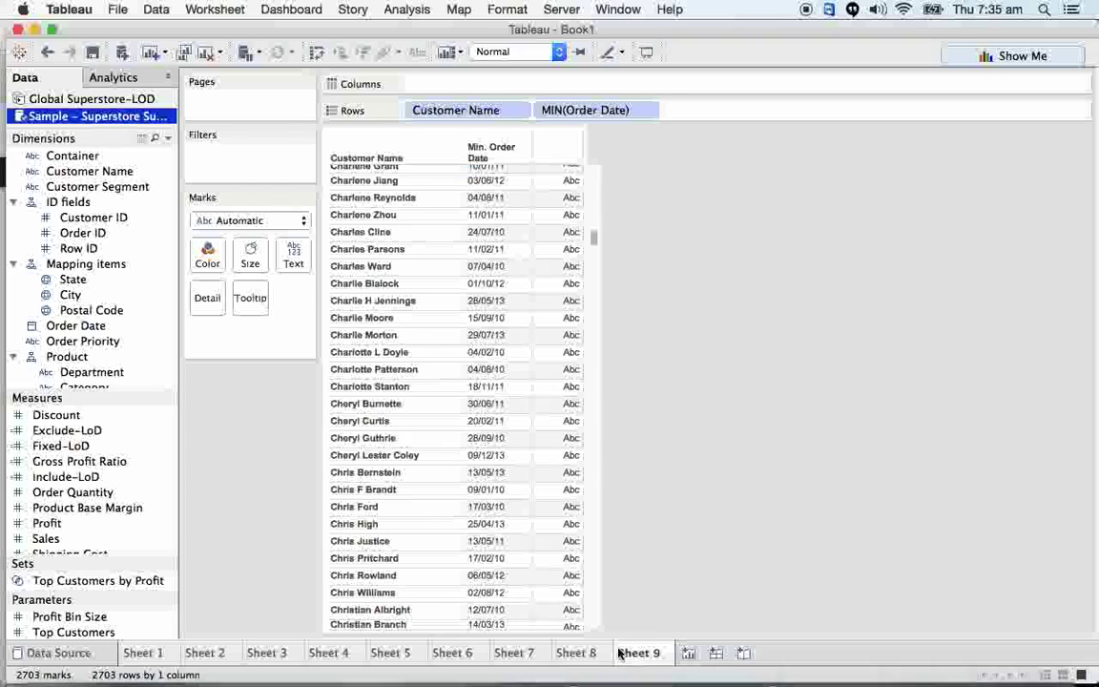
click(584, 654)
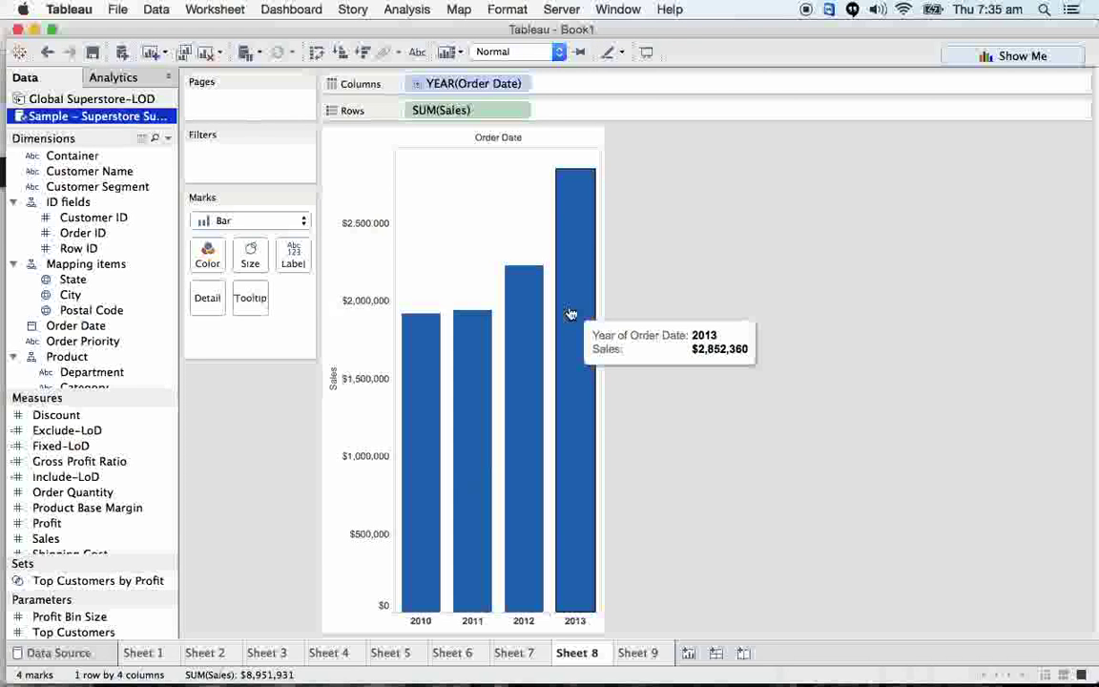
click(636, 653)
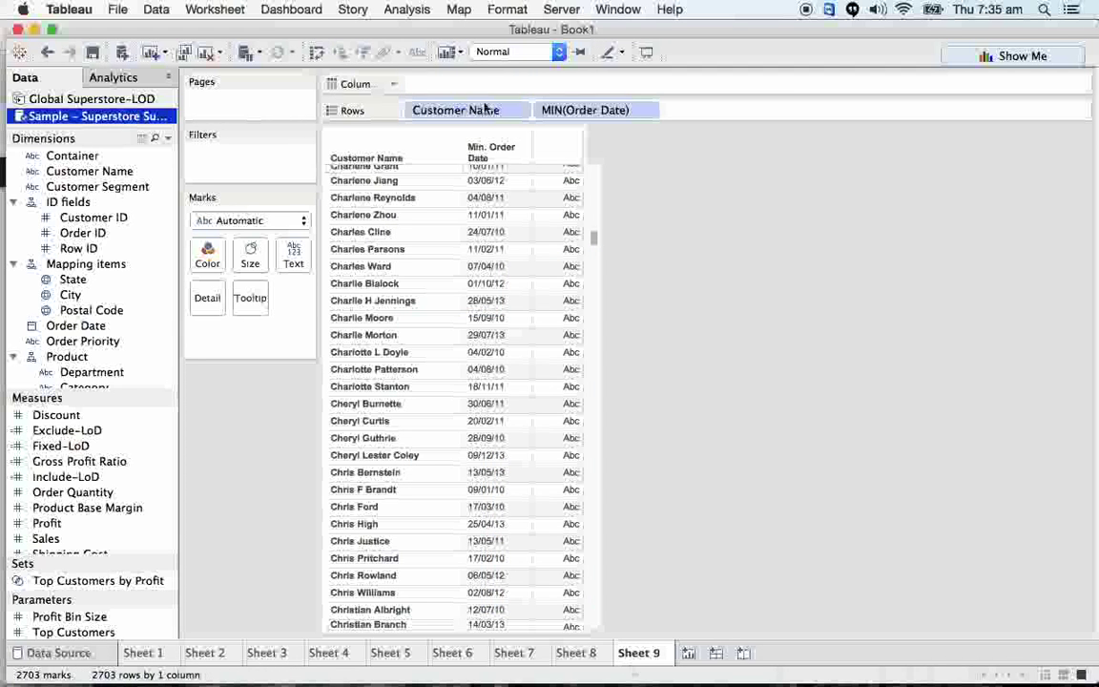
Return to Sheet 8's SUM(Sales) by YEAR(Order Date) bar chart
click(589, 654)
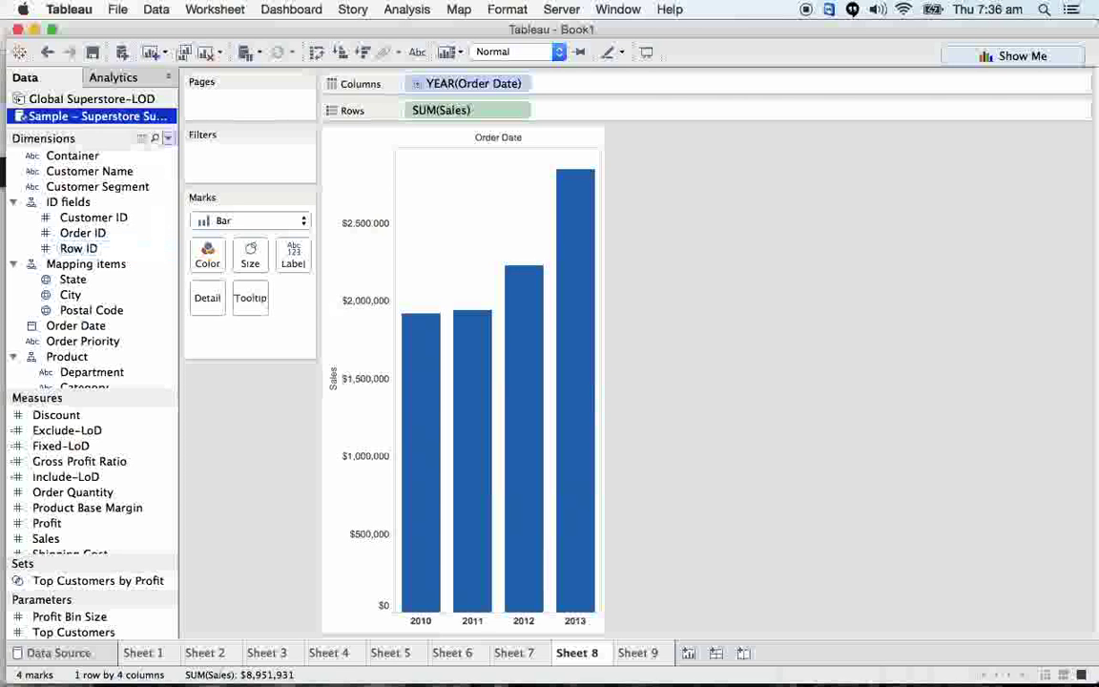
click(168, 138)
Create a new calculated field from the Dimensions pane and name it Fixed-LOD-Cohort
click(90, 156)
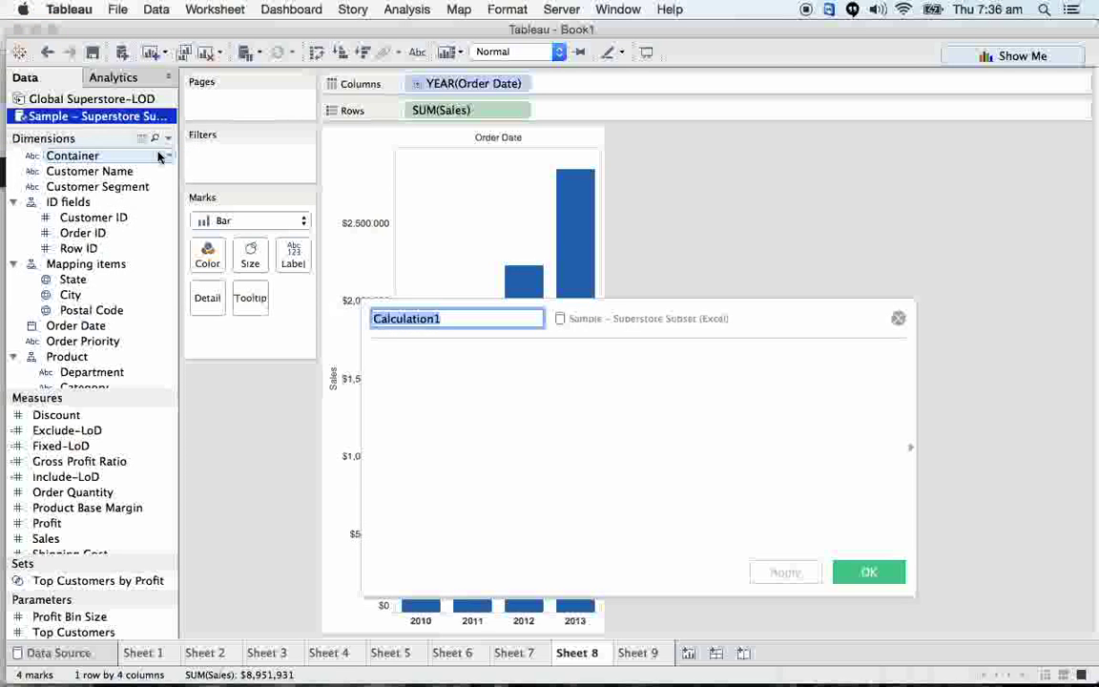
text(LO)
key(BackSpace)
key(BackSpace)
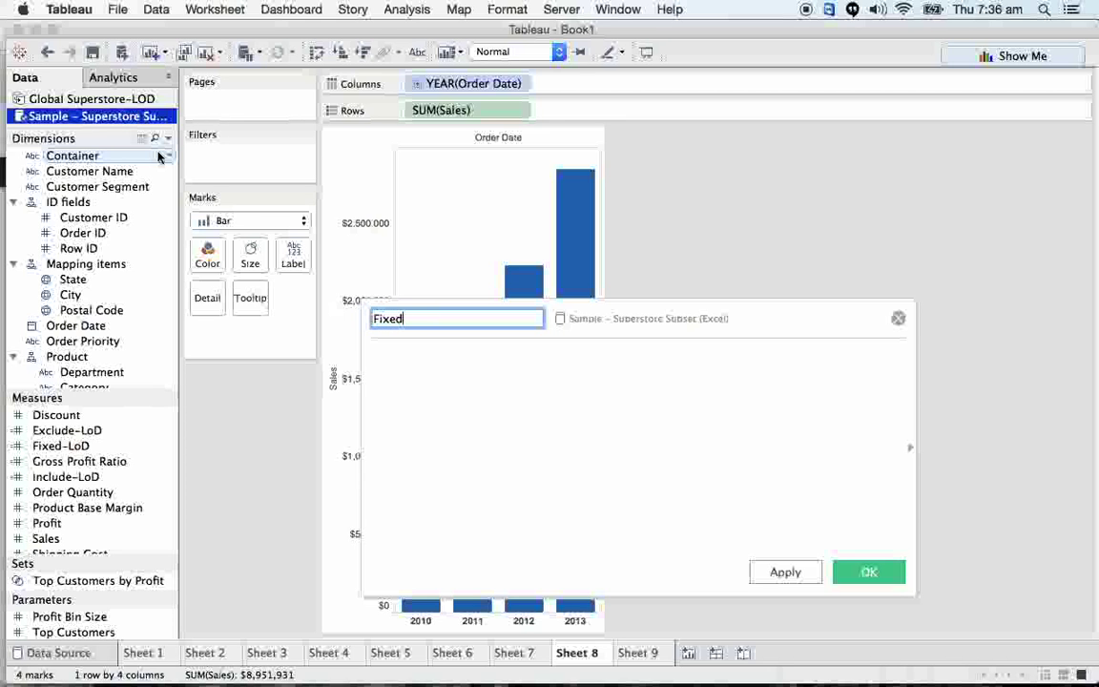
text(Fixed-LOD-)
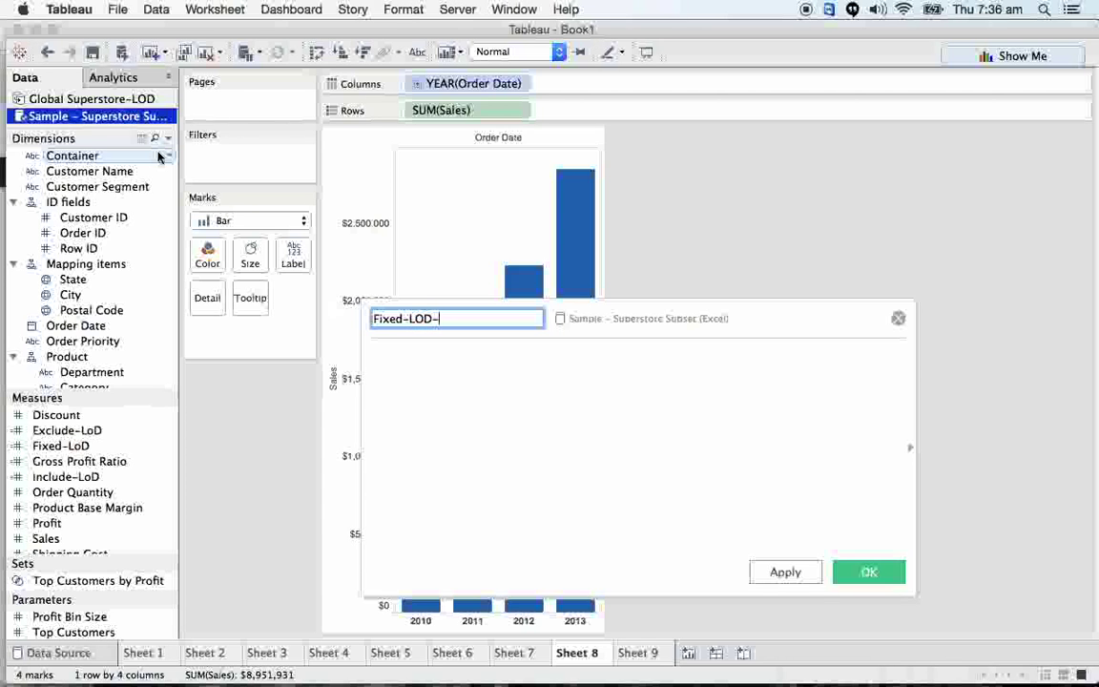
mouse_move(479, 668)
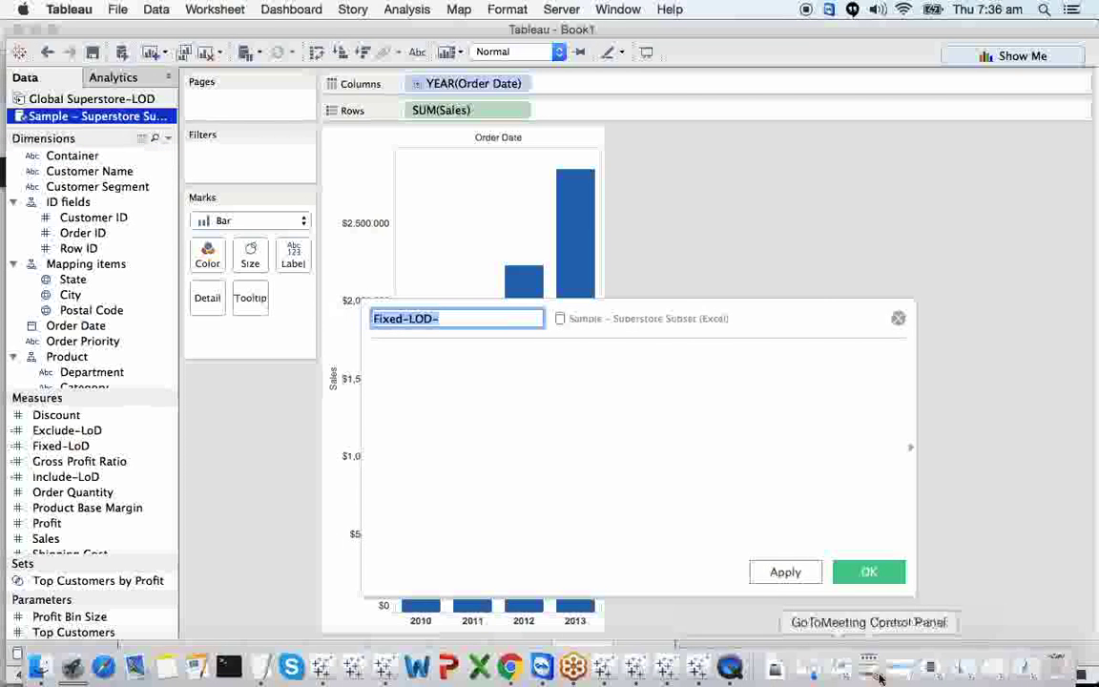
click(1027, 673)
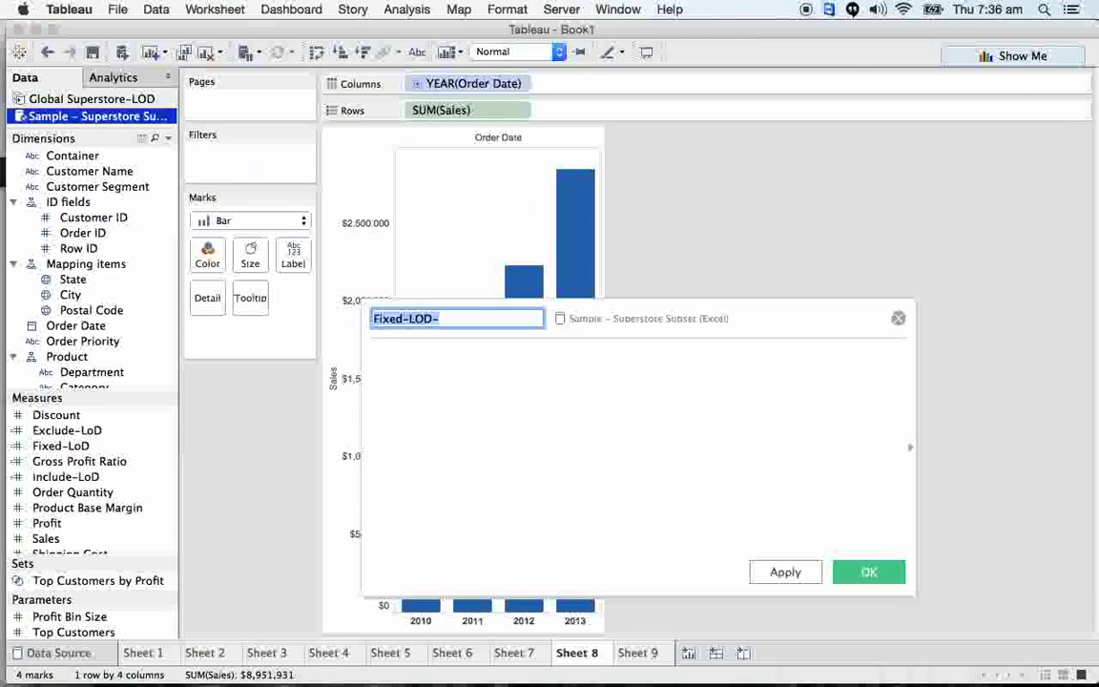
click(476, 318)
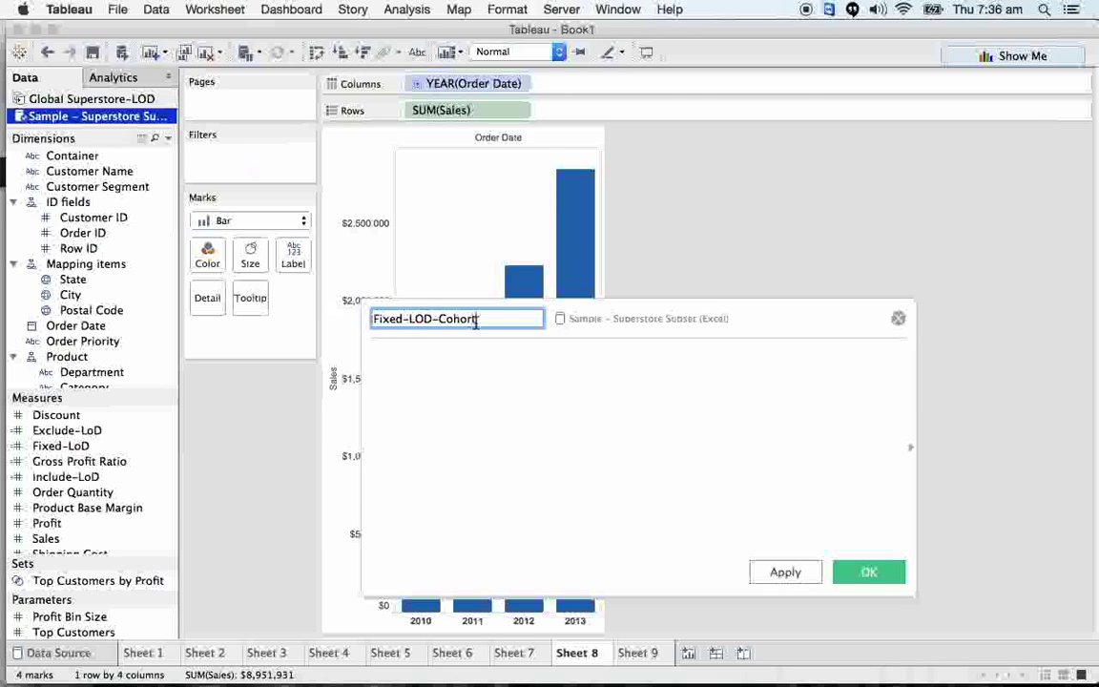
click(443, 409)
Begin the formula with {FIXED [Customer ID] using autocomplete
text(f)
key(BackSpace)
text({)
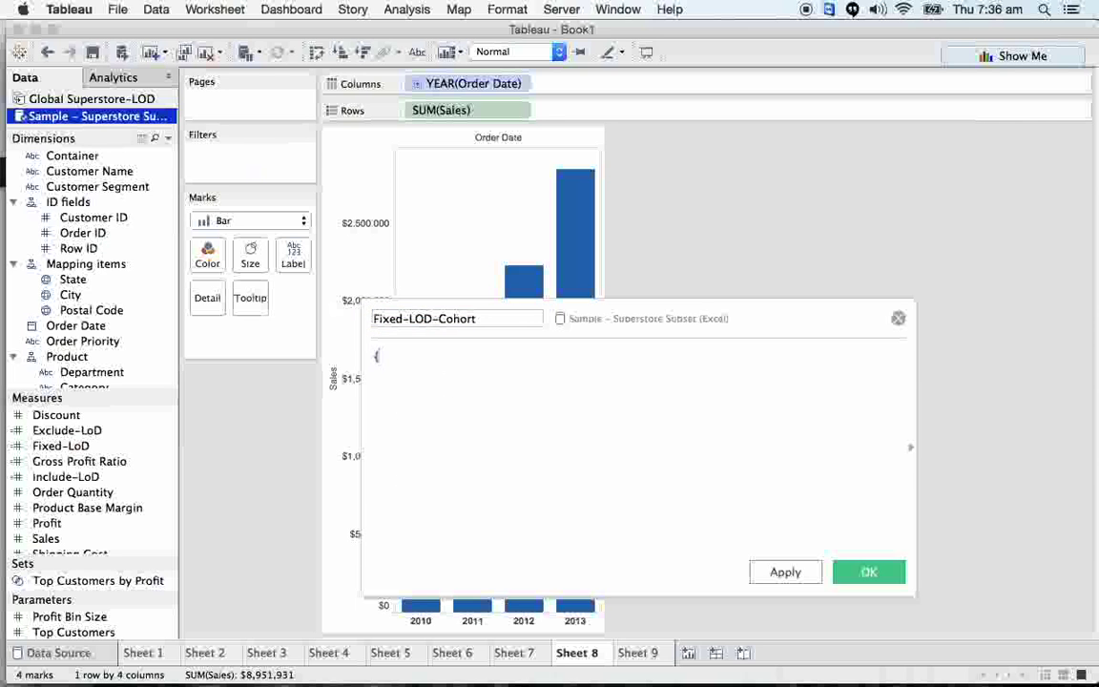
text(Fi)
key(Down)
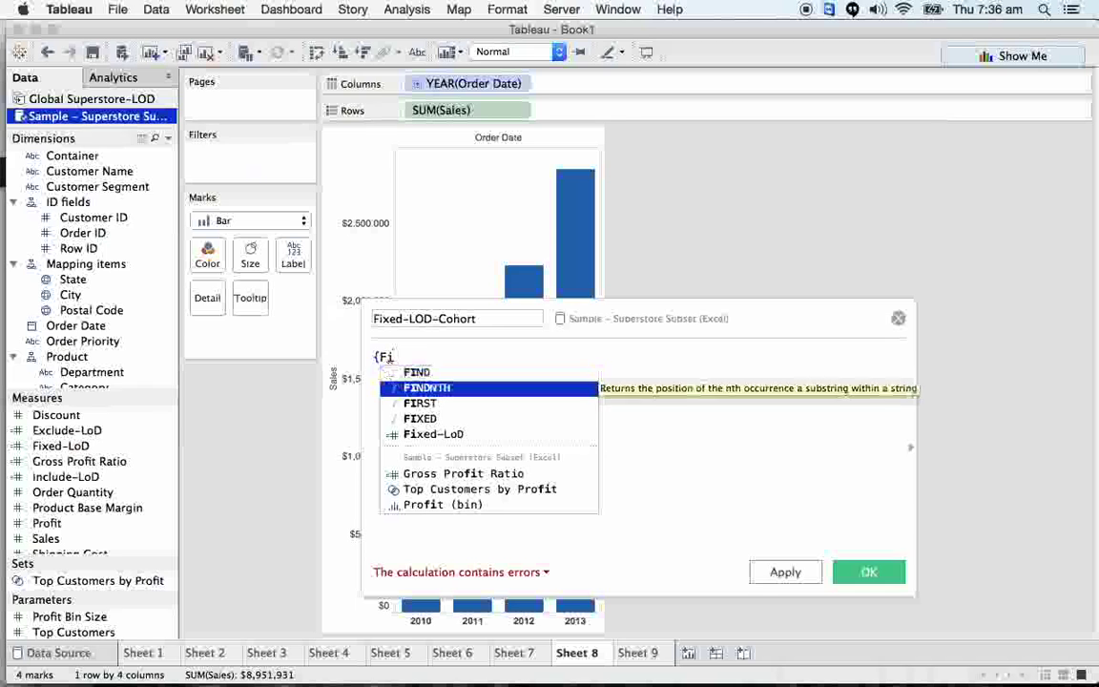
key(Down)
key(Down)
key(Return)
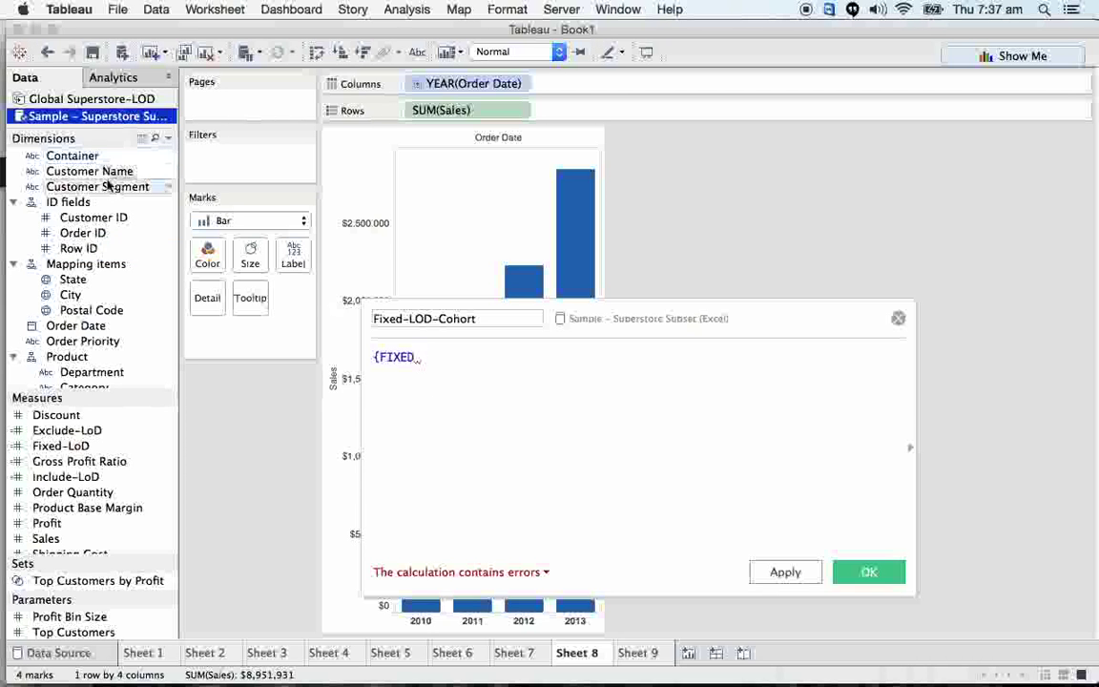
scroll(105, 196, up, 2)
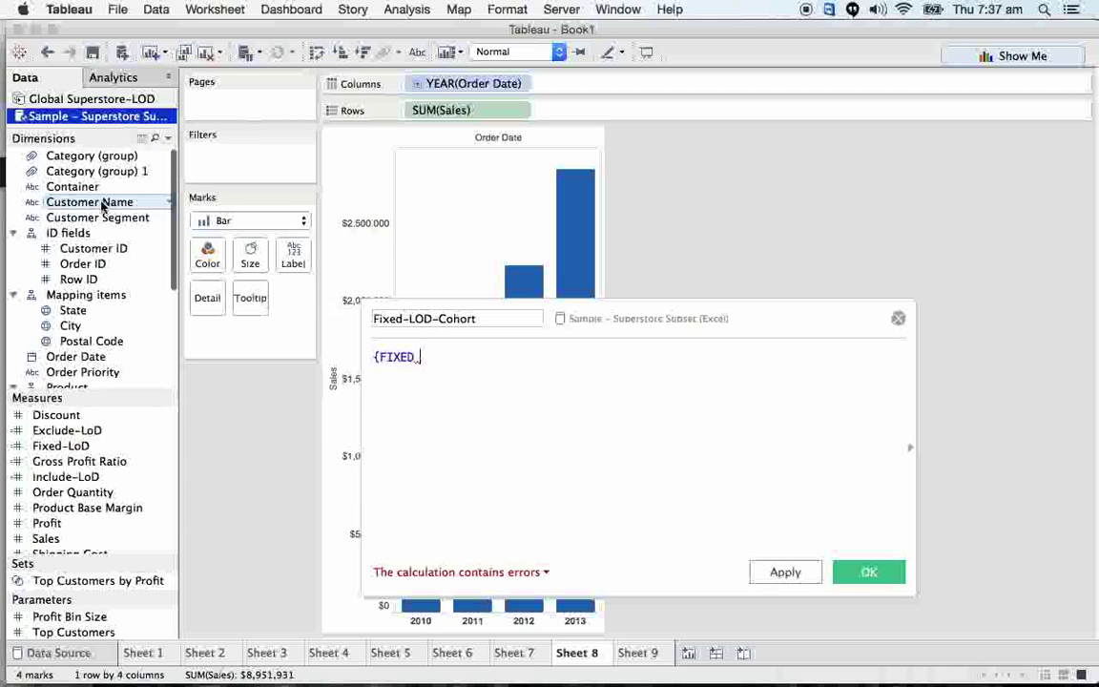
text(cu)
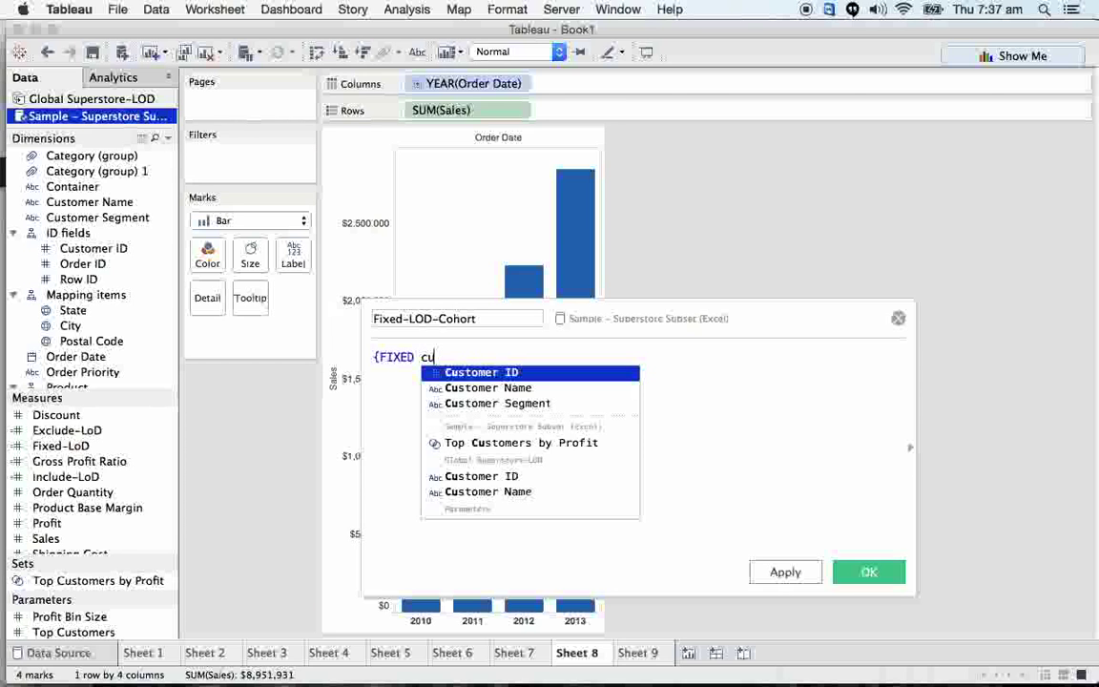
key(Return)
Finish the formula as :MIN([Order Date])} and save the calculation
text(:)
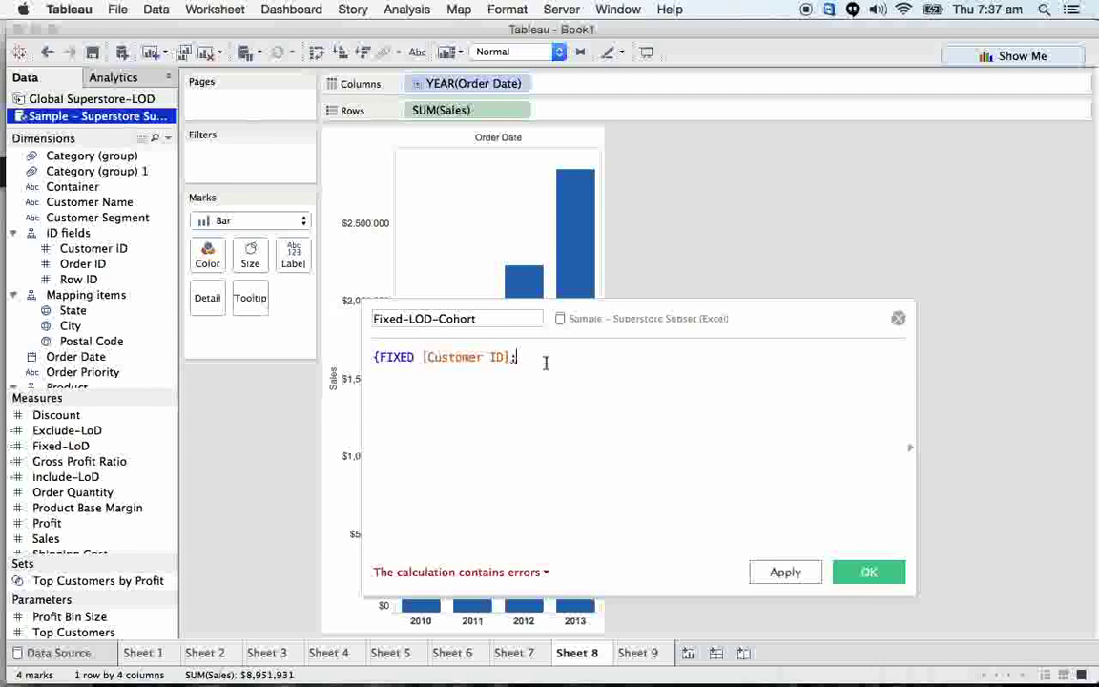
text(min)
key(Return)
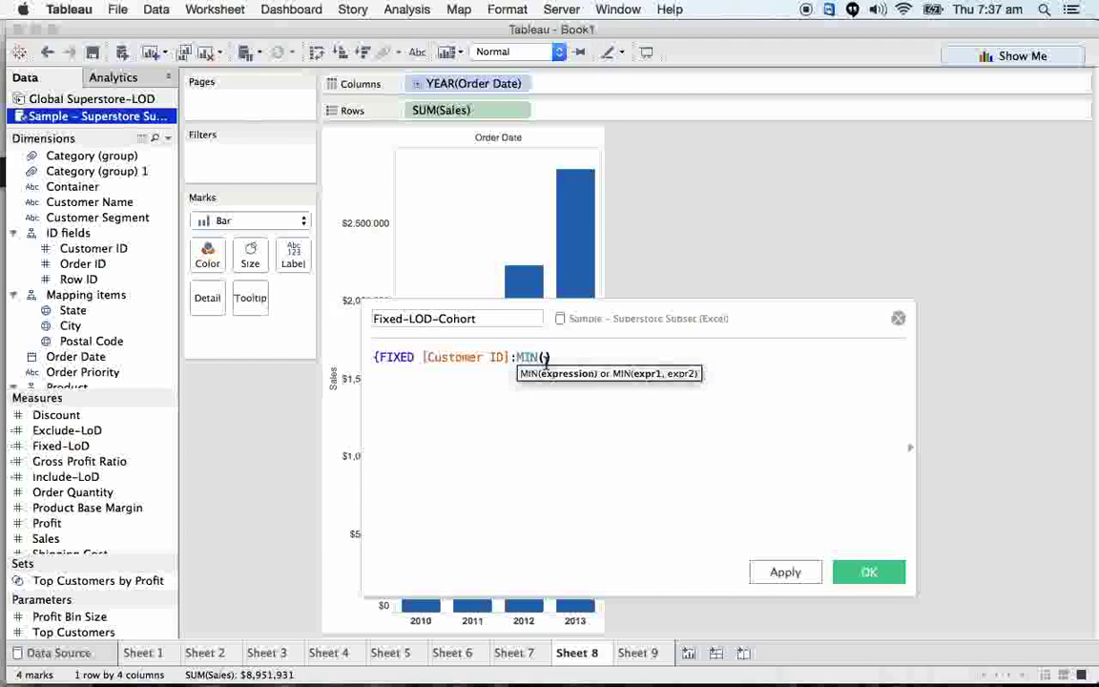
text([ord)
key(Return)
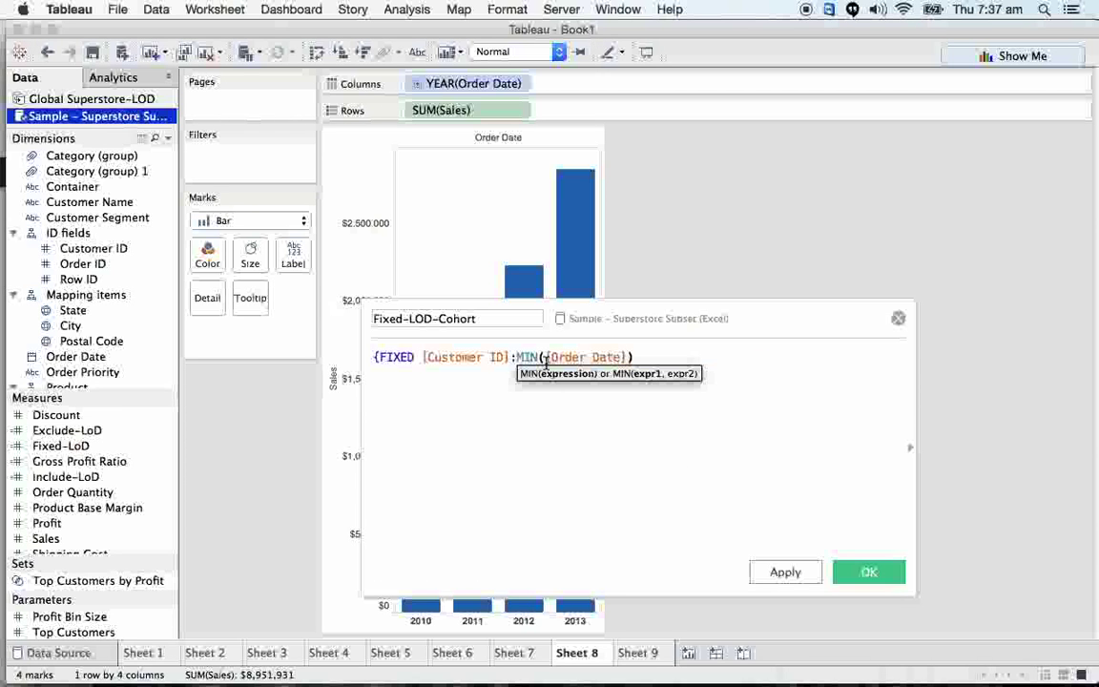
text(})
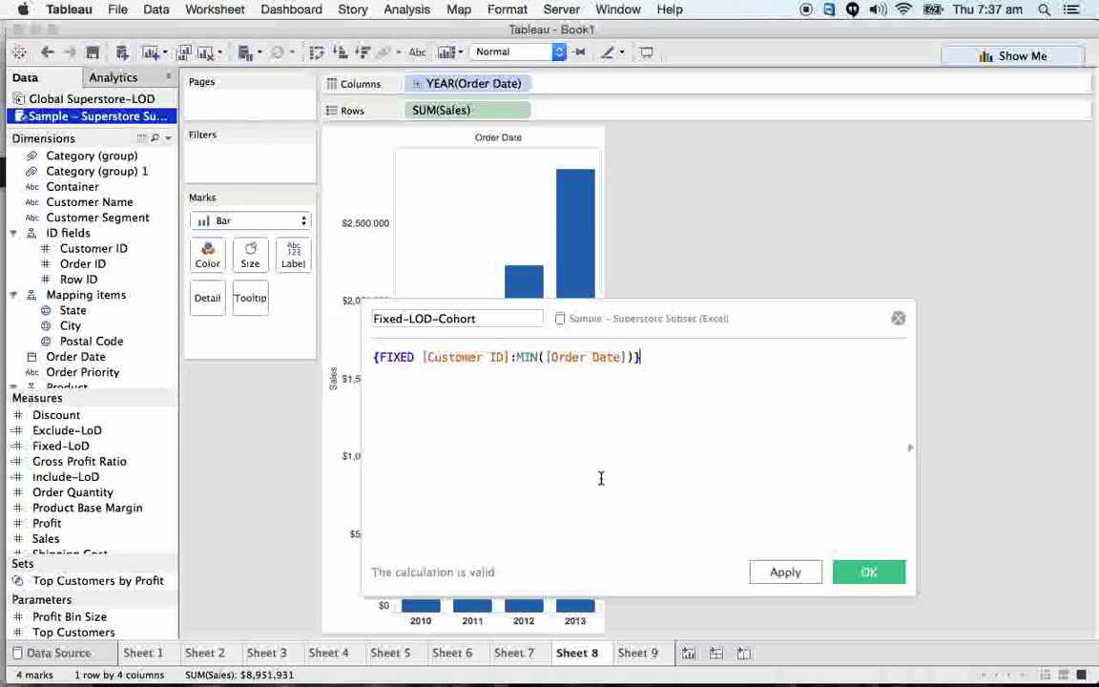
click(888, 577)
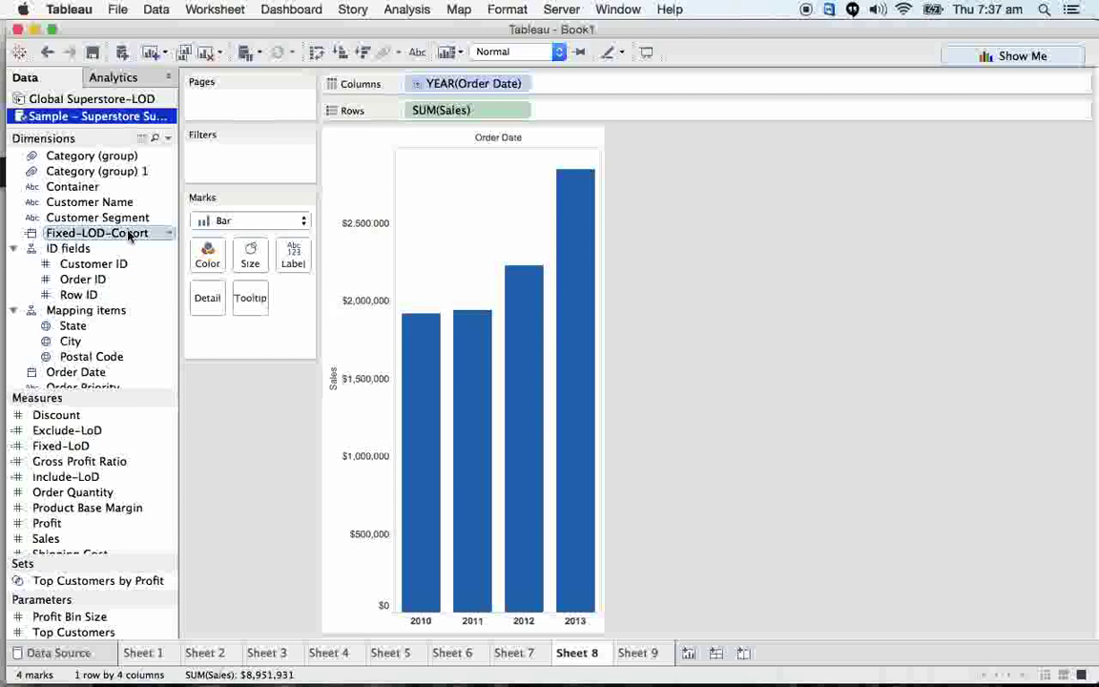
Colour Sheet 8's sales bars by YEAR(Fixed-LOD-Cohort), stacking the 2010–2013 cohorts
drag(130, 236, 206, 255)
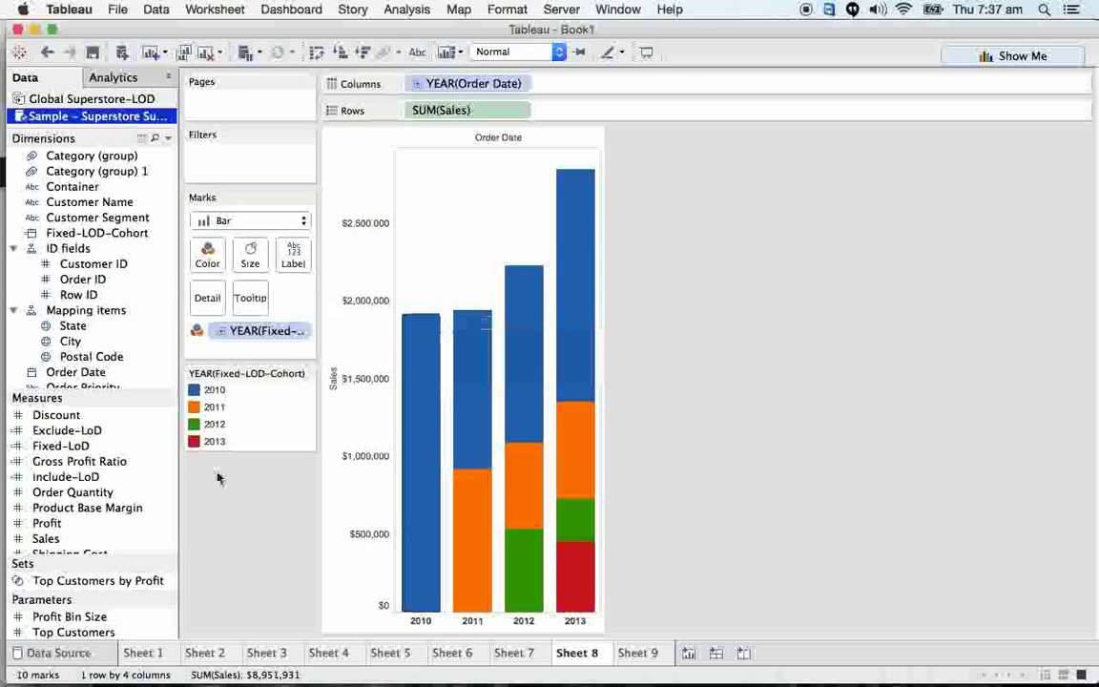
click(217, 392)
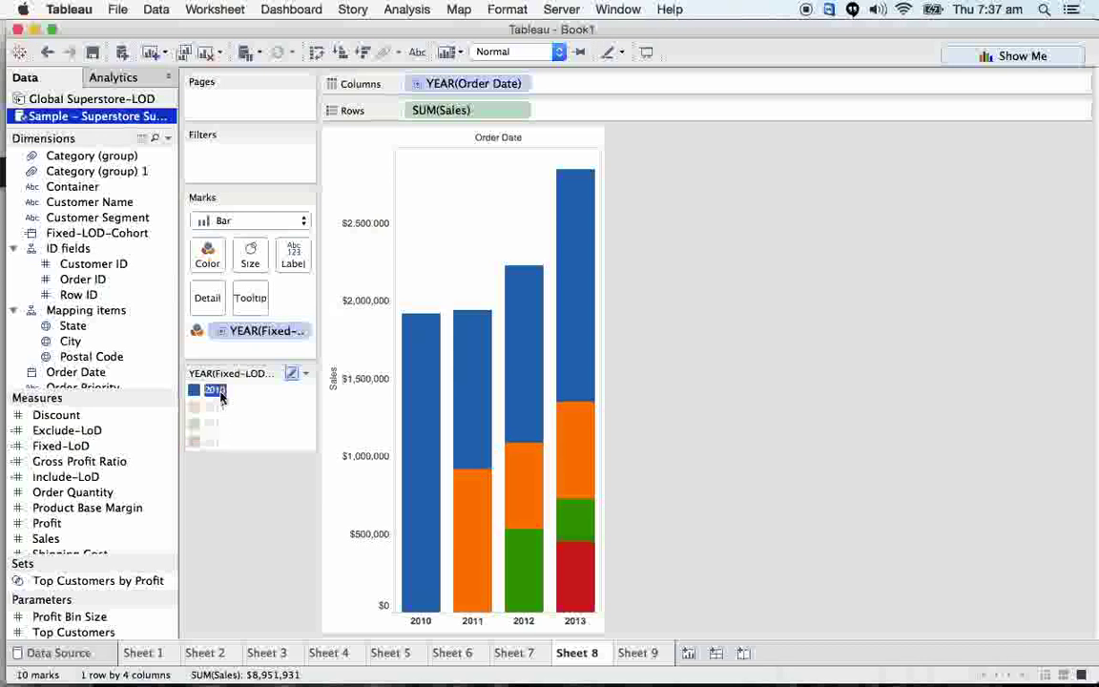
right_click(224, 393)
Apply the Blue palette, shading cohorts from light blue for 2010 to darkest navy for 2013
click(243, 405)
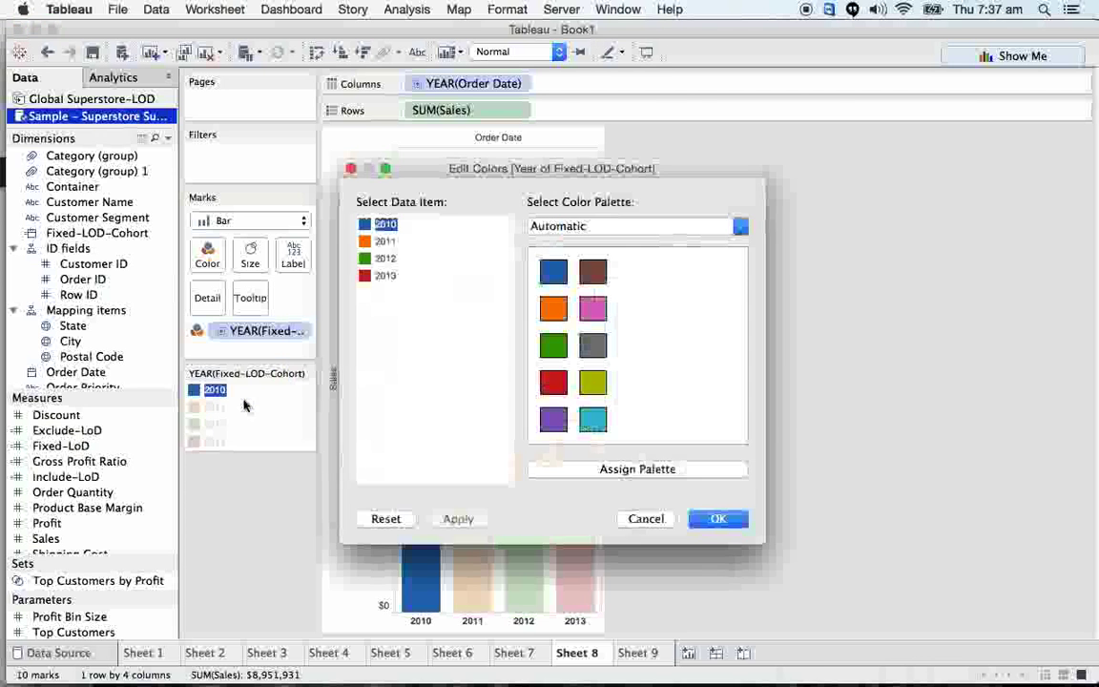
click(654, 229)
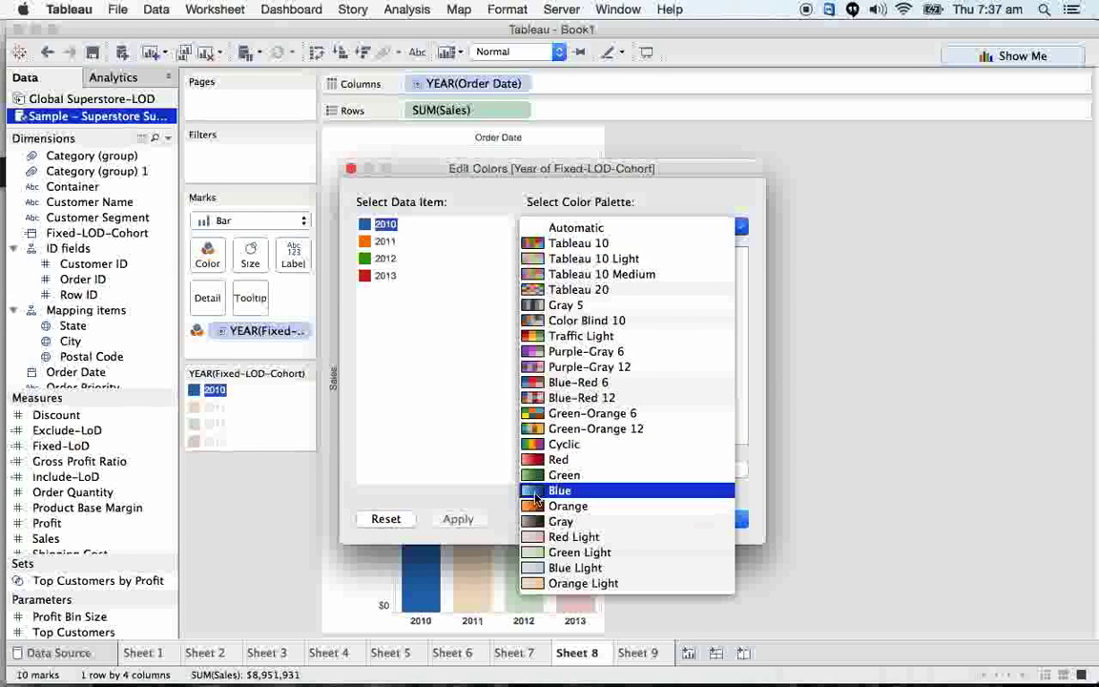
click(535, 492)
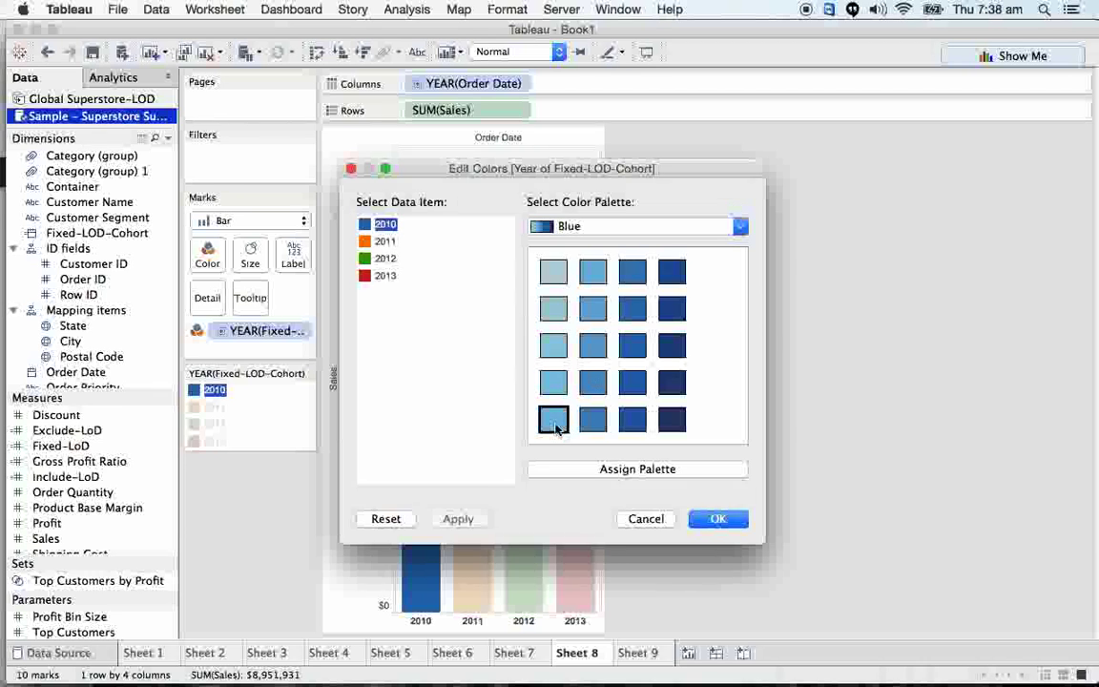
click(553, 420)
click(386, 241)
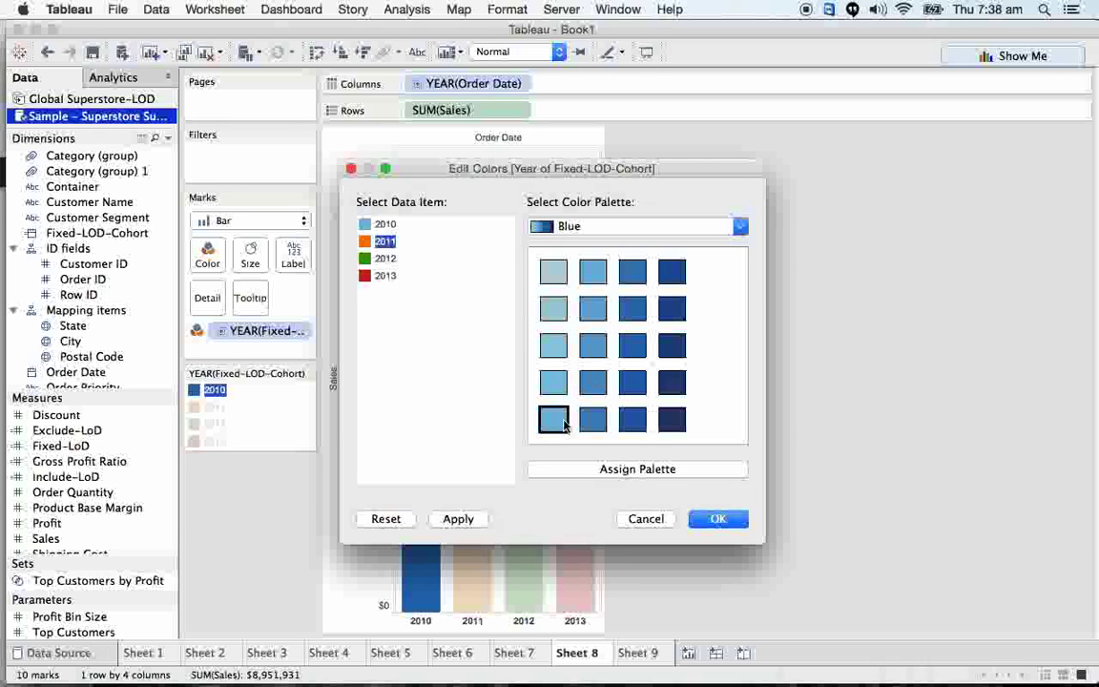
click(593, 420)
click(381, 258)
click(632, 420)
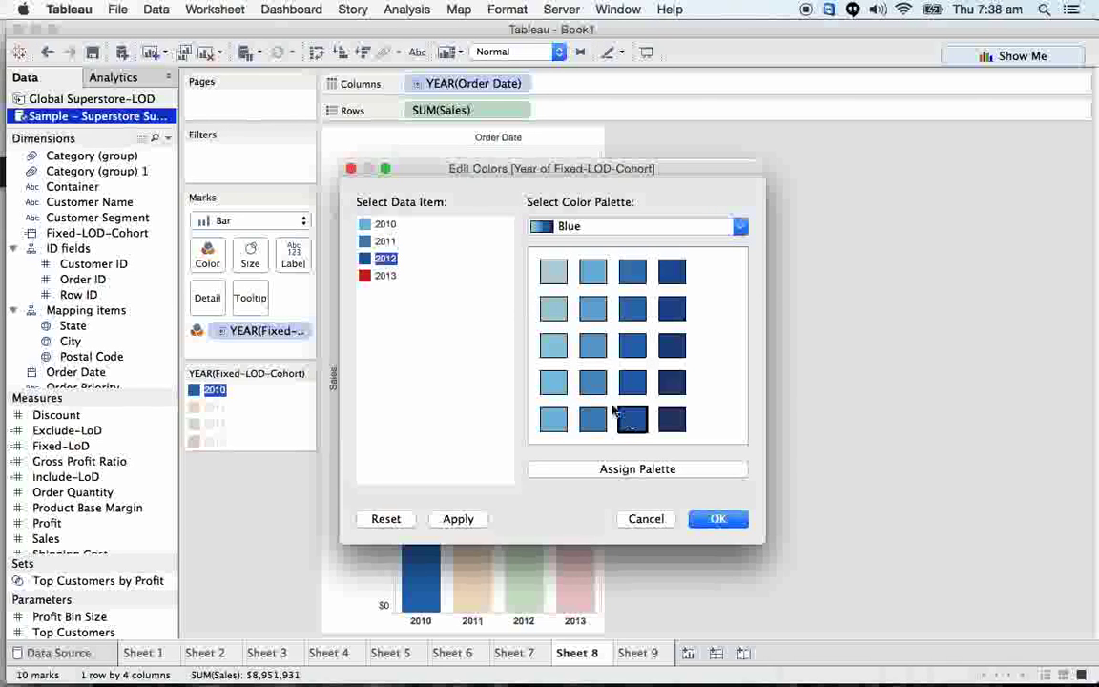
click(381, 276)
click(671, 420)
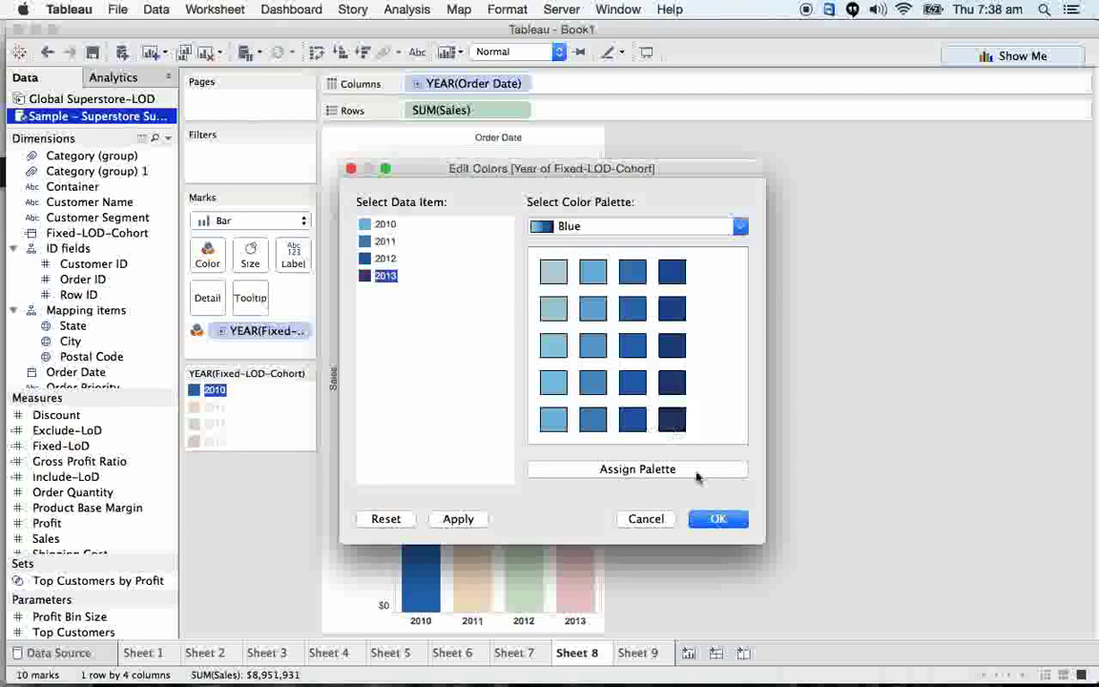
click(717, 519)
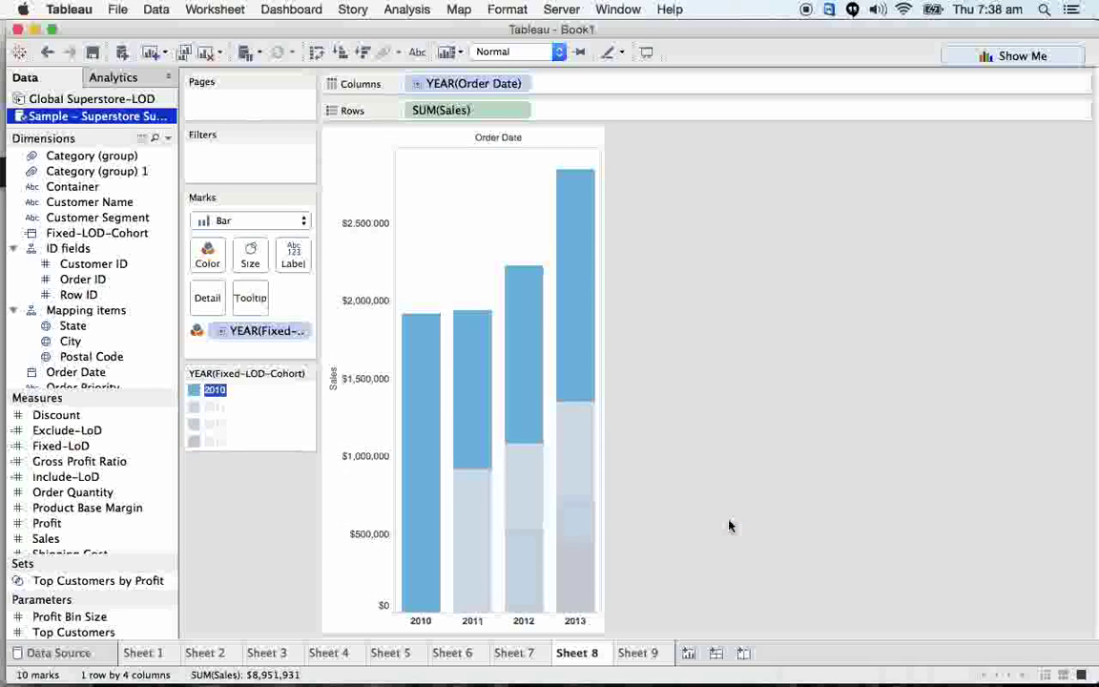
Reorder the cohort legend to 2013, 2012, 2011, 2010 so 2010 sits at each bar's base
mouse_move(587, 588)
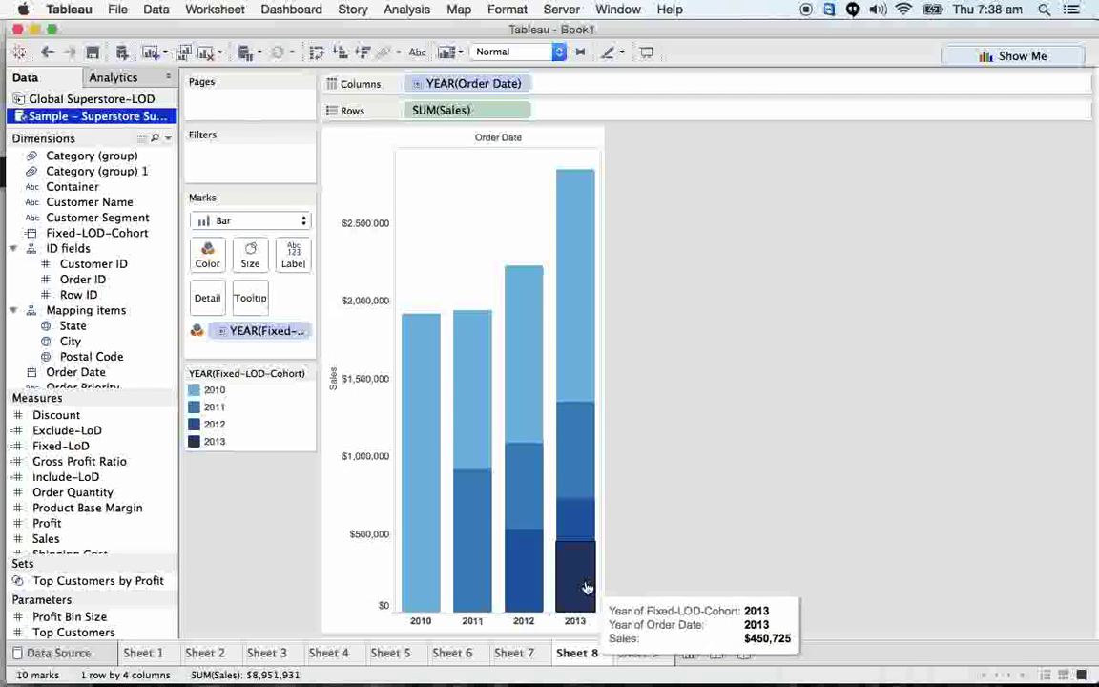
click(215, 390)
drag(216, 394, 212, 450)
drag(214, 392, 216, 416)
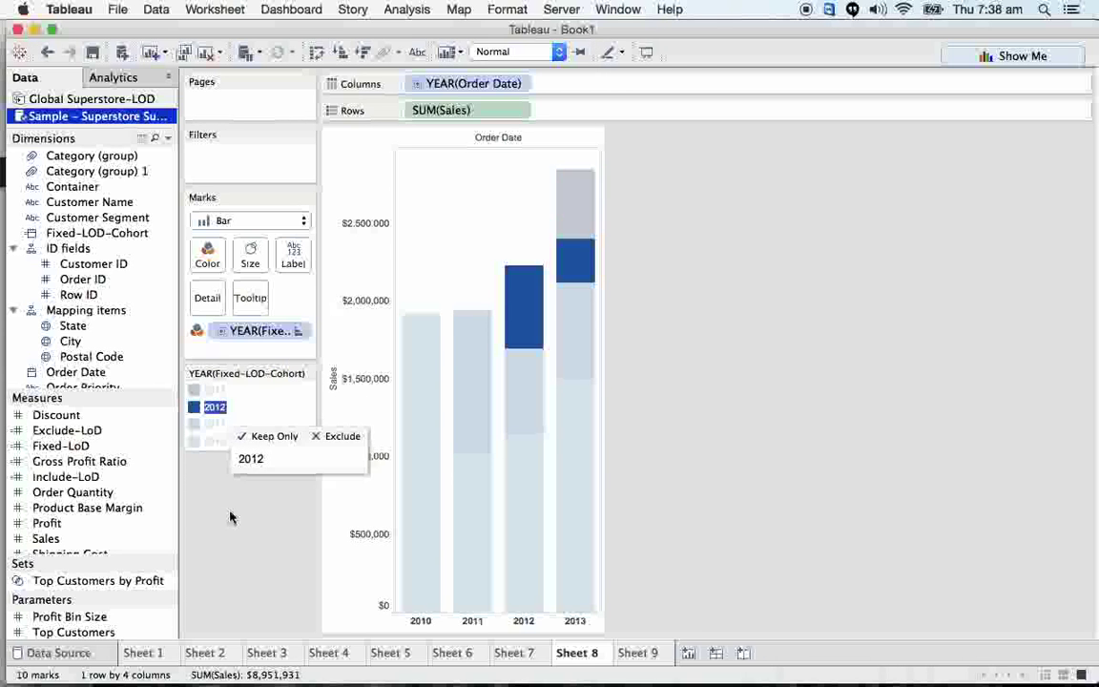
click(291, 488)
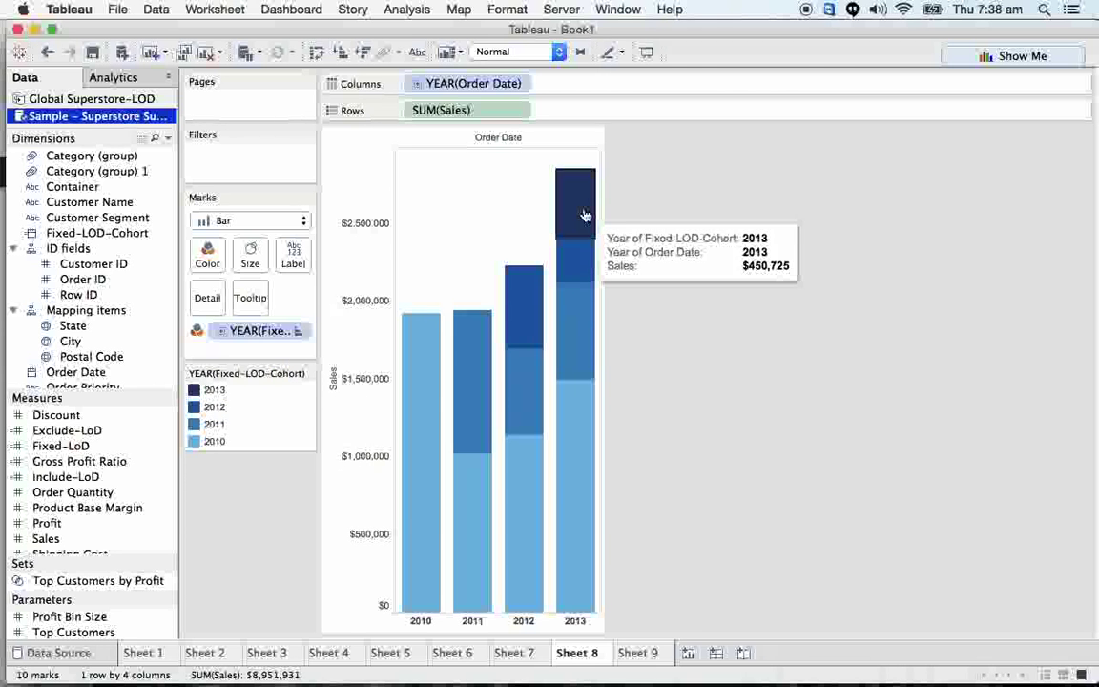
mouse_move(419, 594)
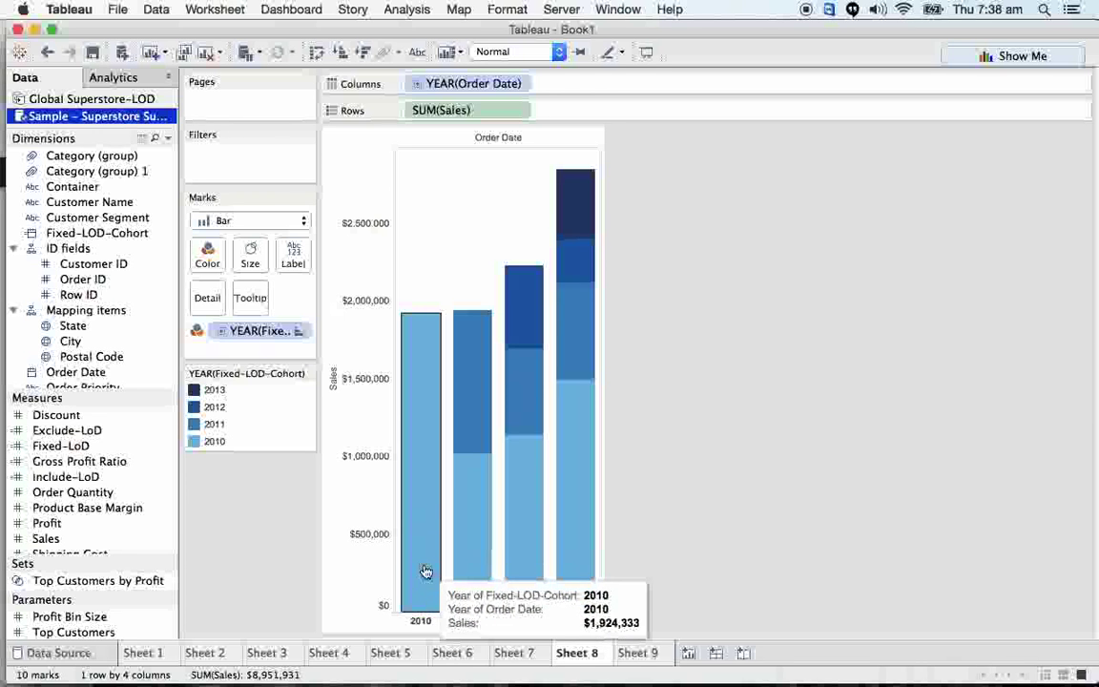
mouse_move(478, 516)
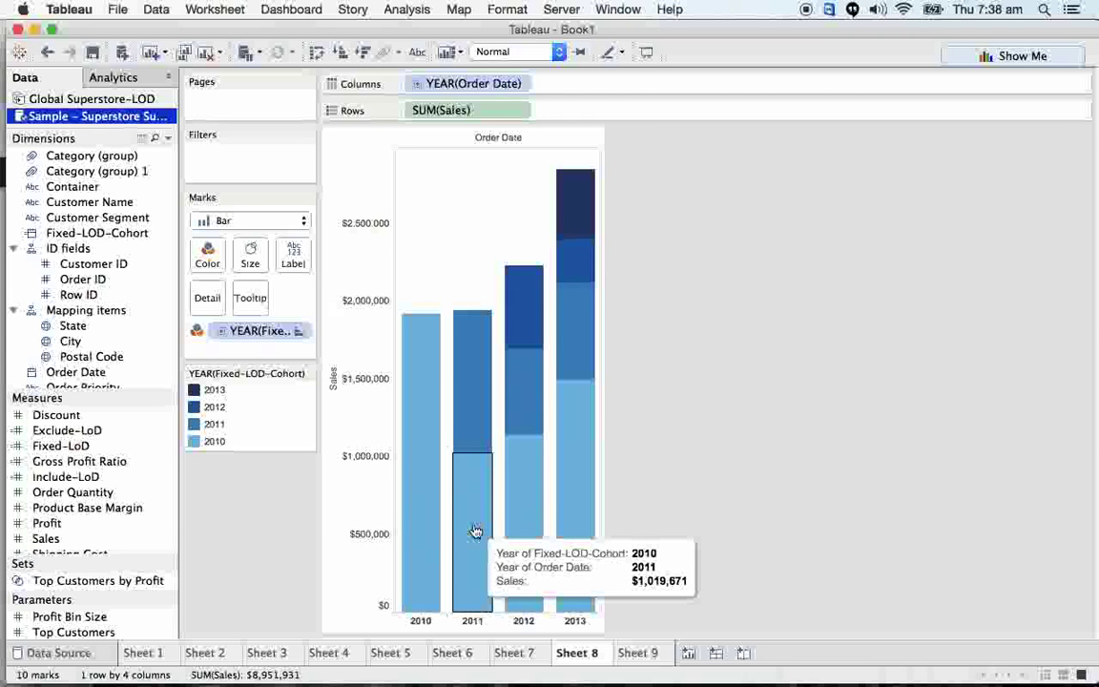
mouse_move(467, 373)
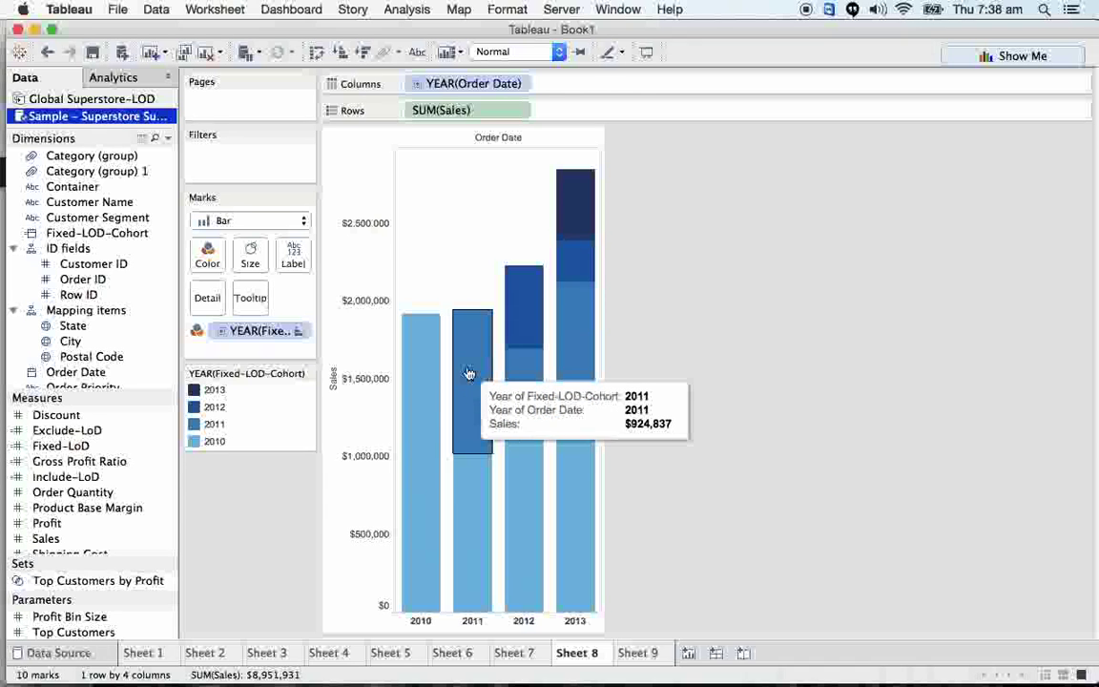
mouse_move(520, 508)
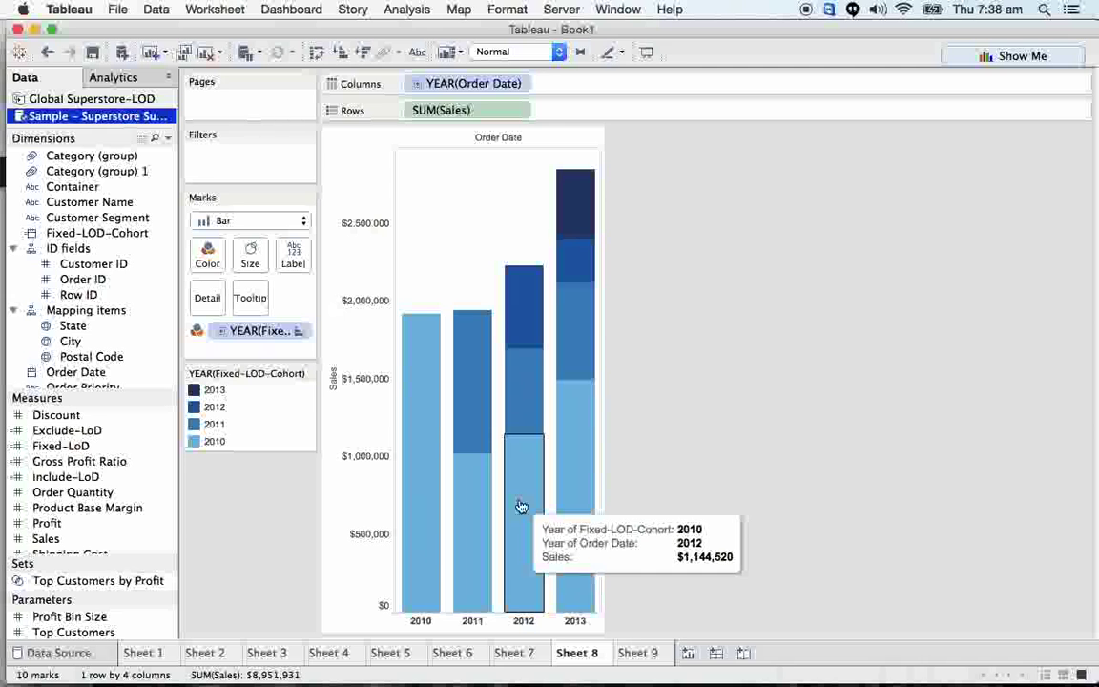
mouse_move(417, 564)
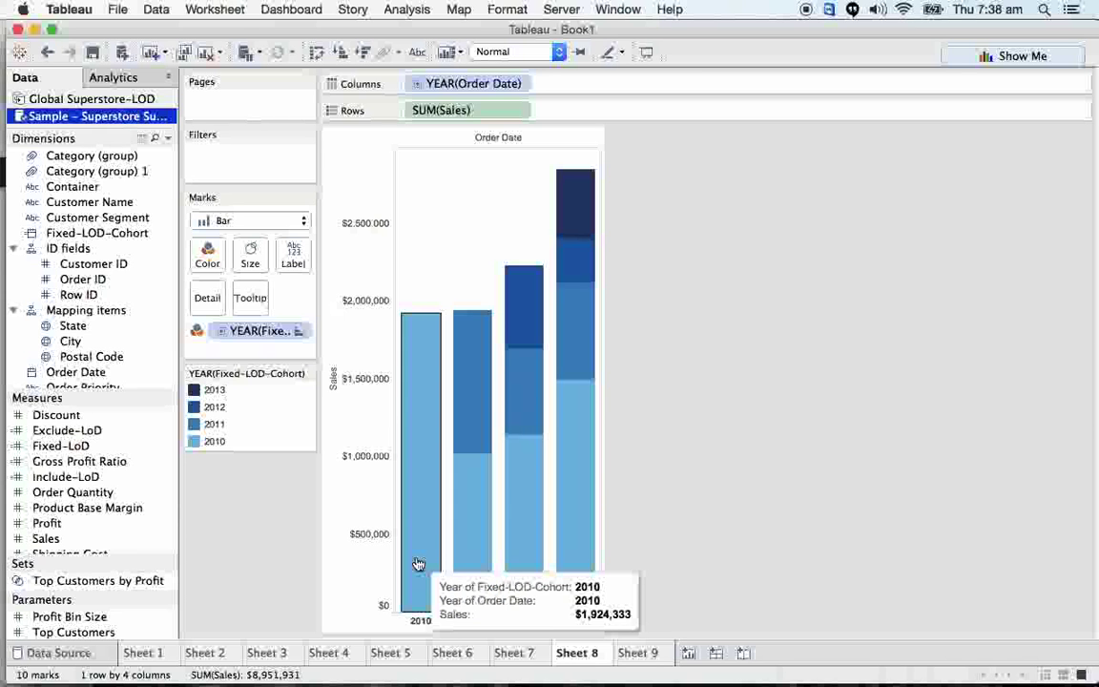
mouse_move(528, 402)
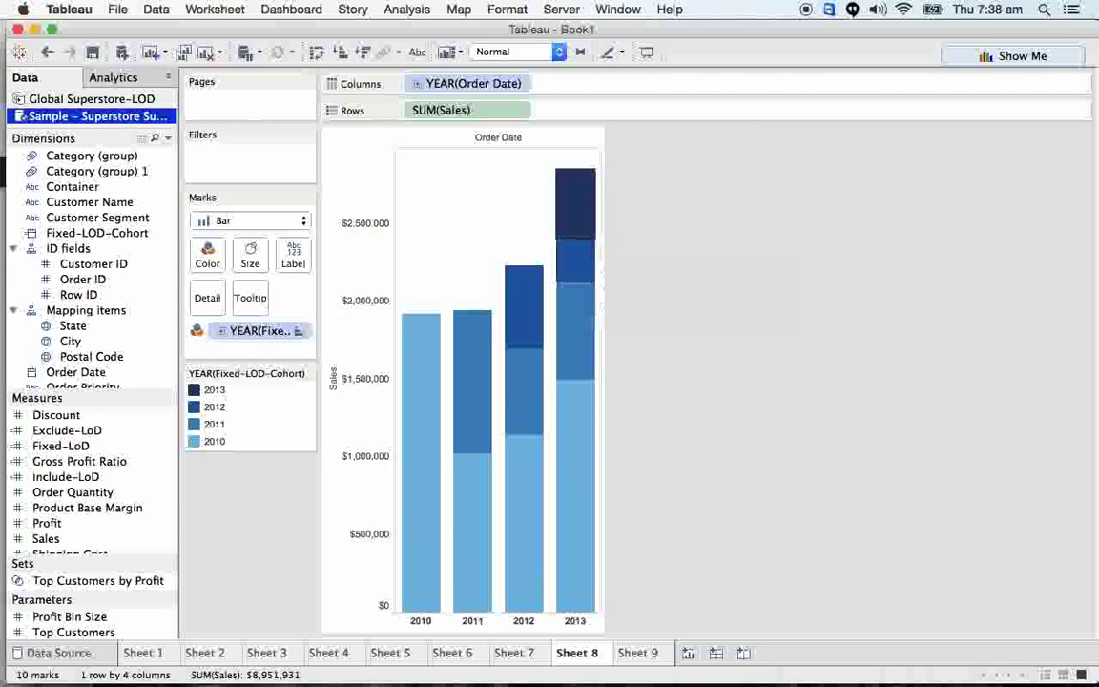
mouse_move(580, 200)
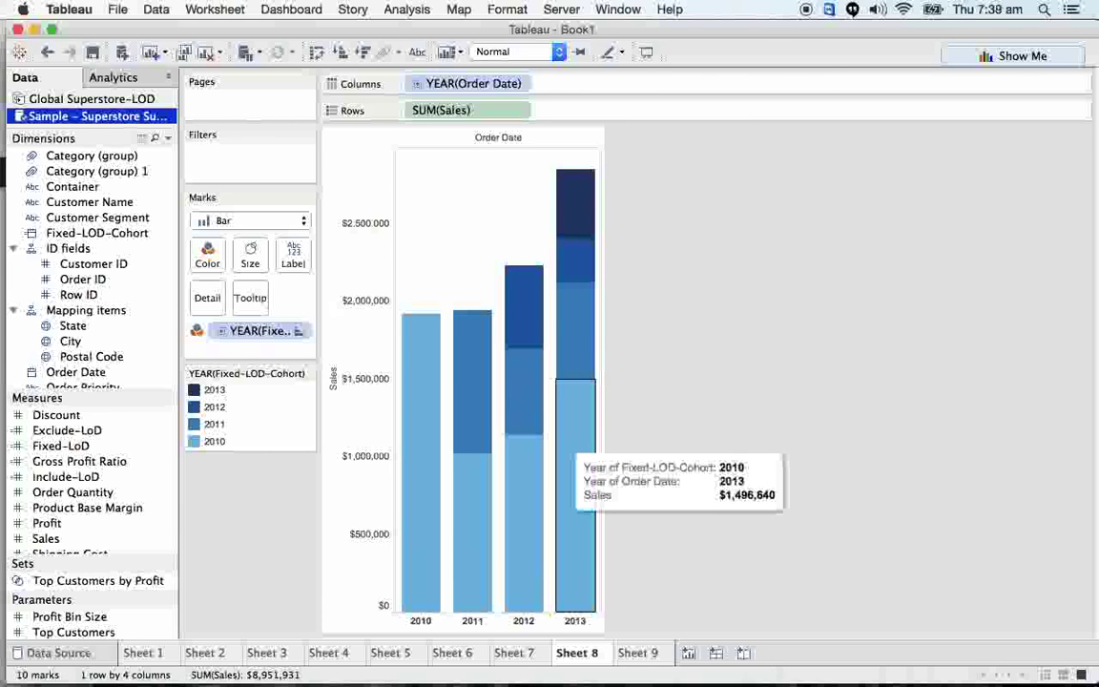
mouse_move(579, 279)
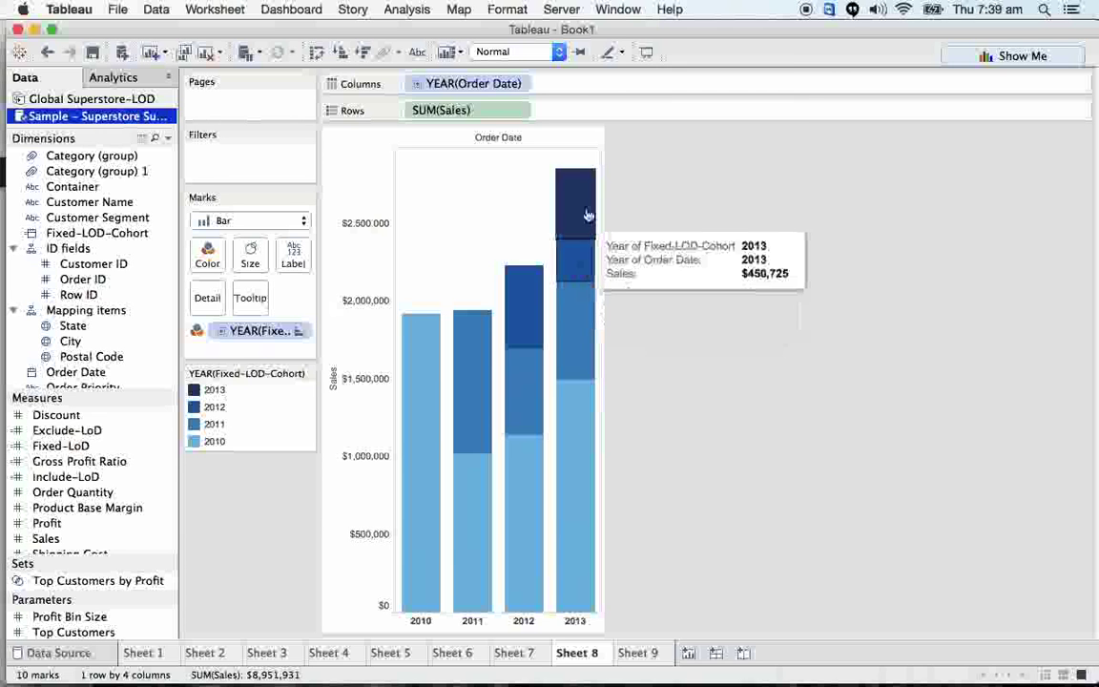
mouse_move(572, 439)
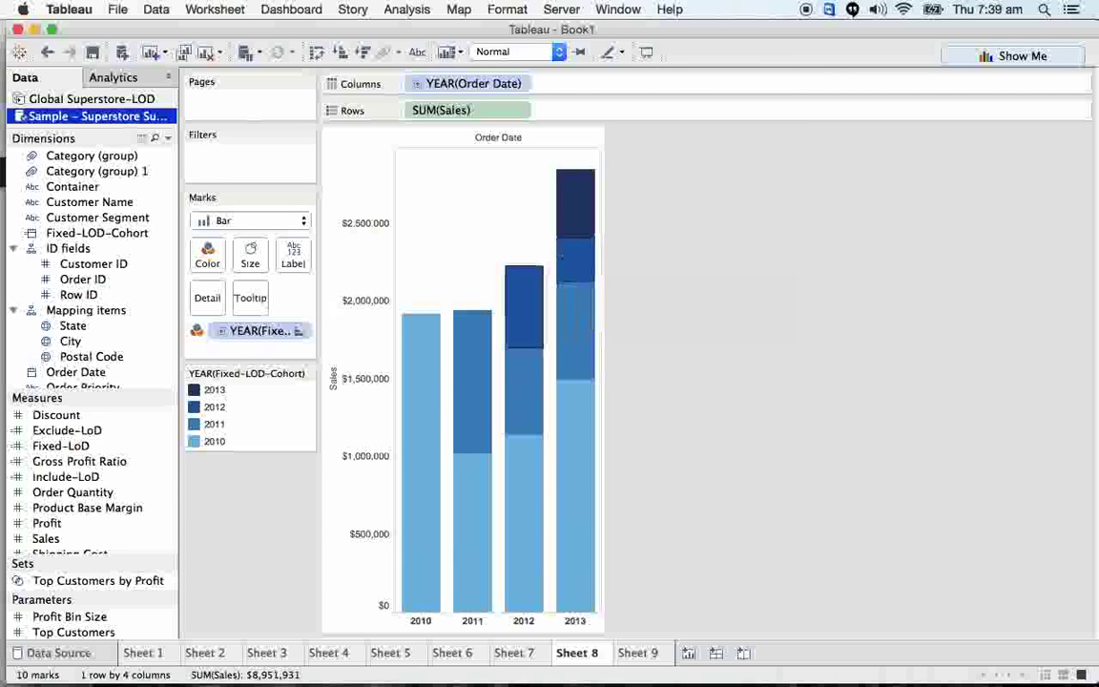
mouse_move(417, 475)
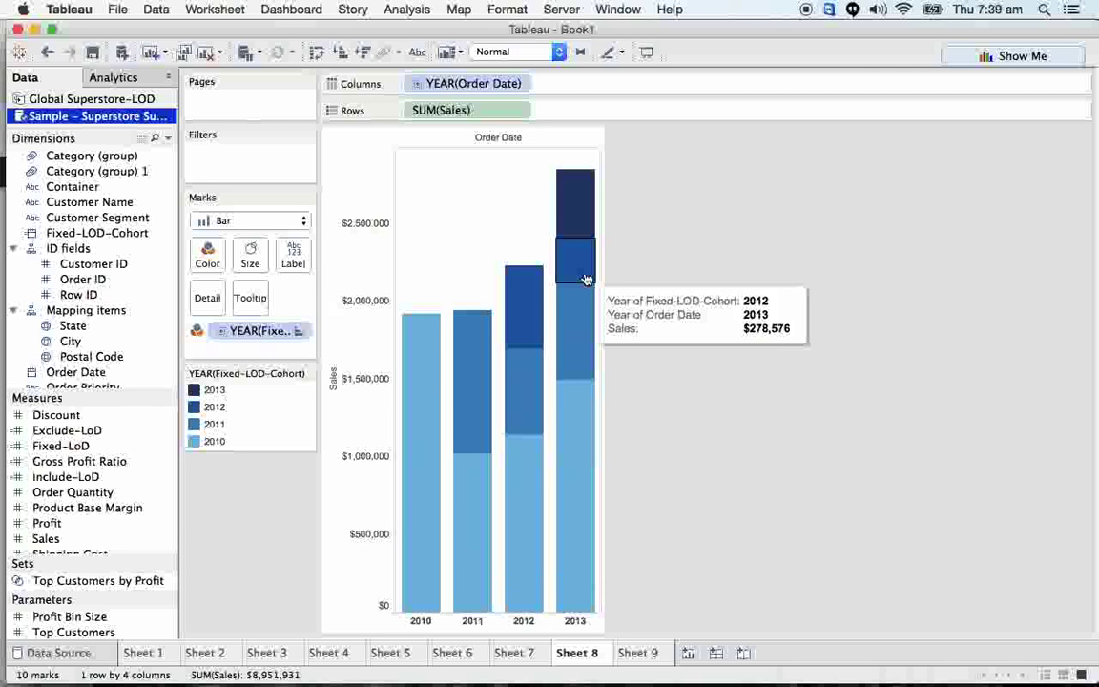
Duplicate Sheet 8 as Sheet 10 and show SUM(Sales) as Percent of Total
right_click(574, 653)
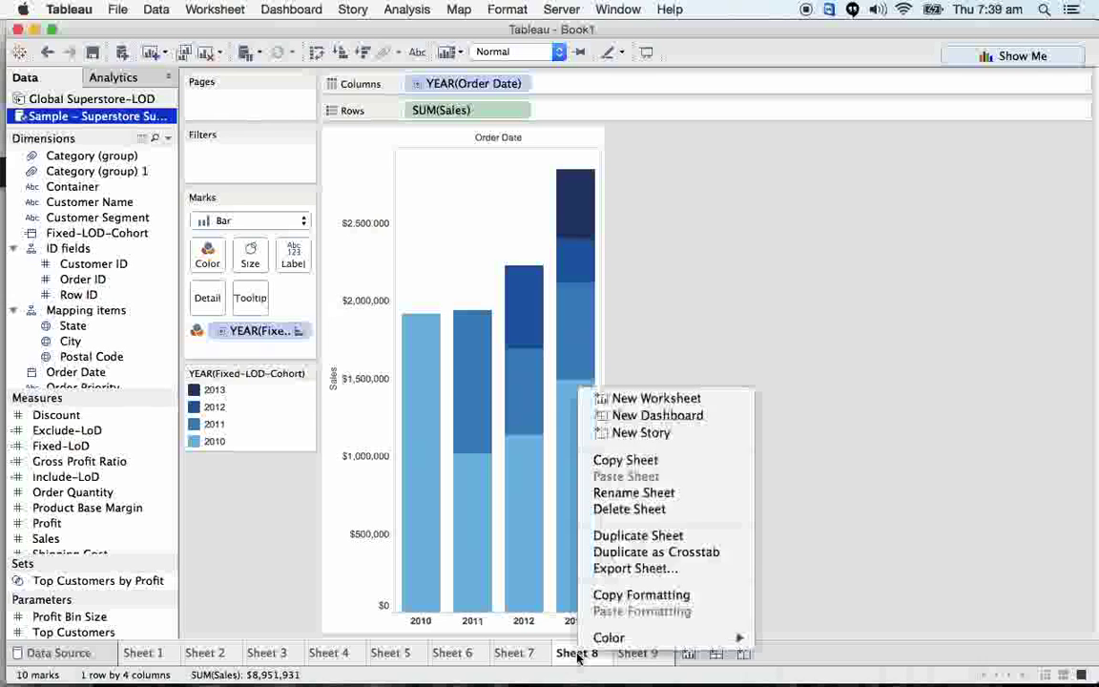
click(648, 537)
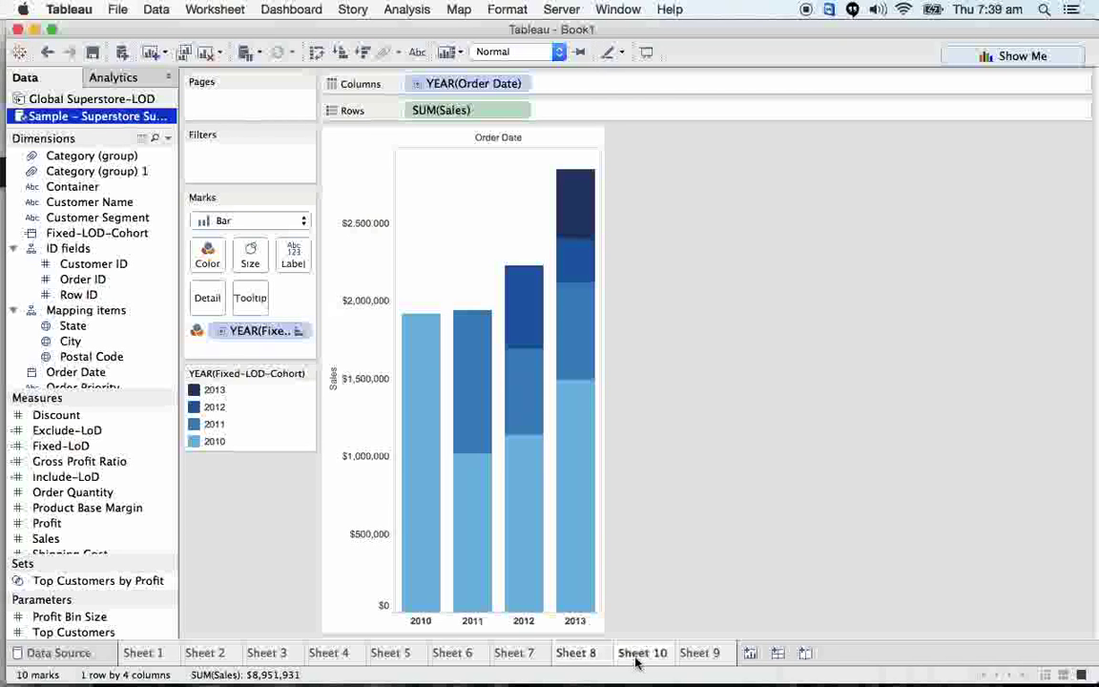
click(518, 111)
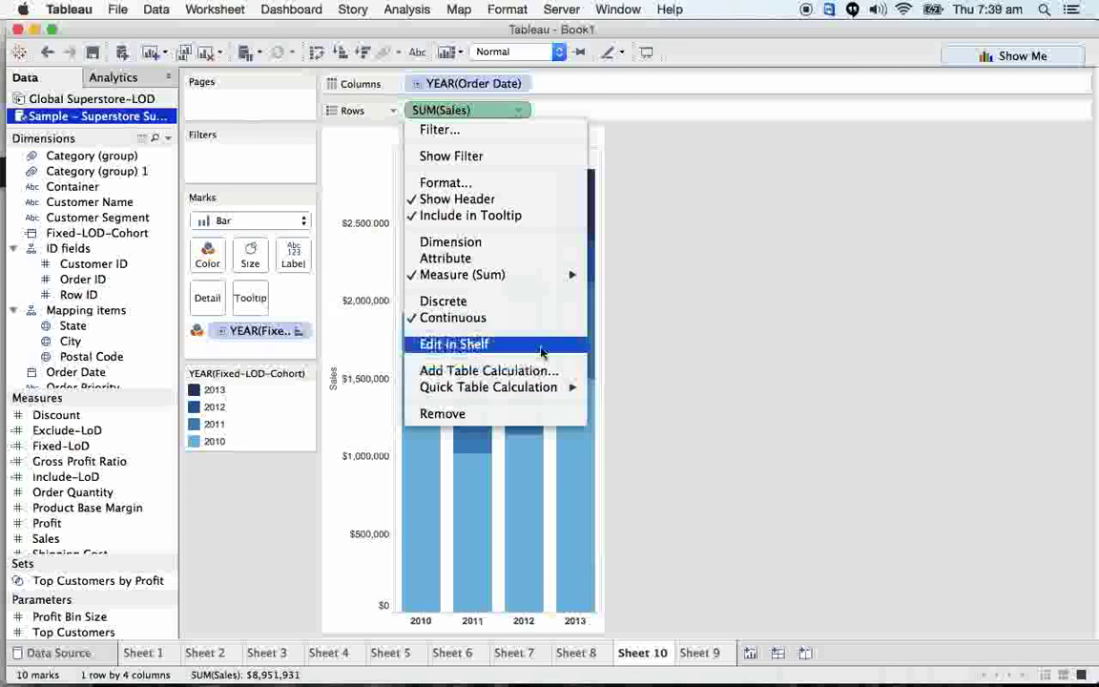
mouse_move(539, 391)
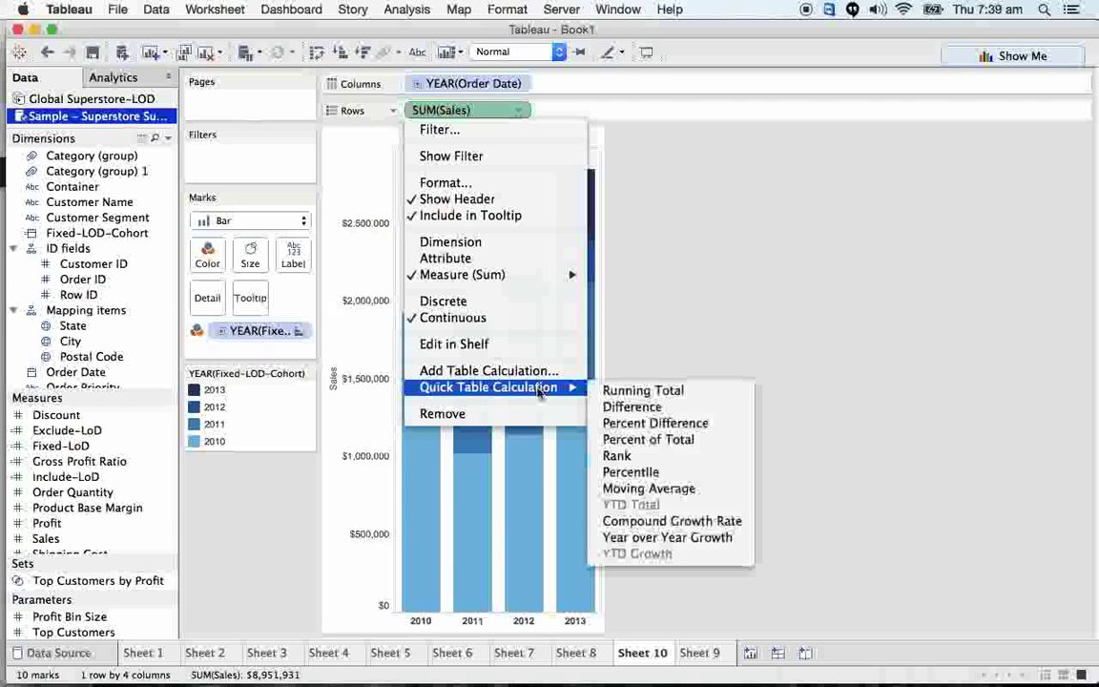
click(638, 440)
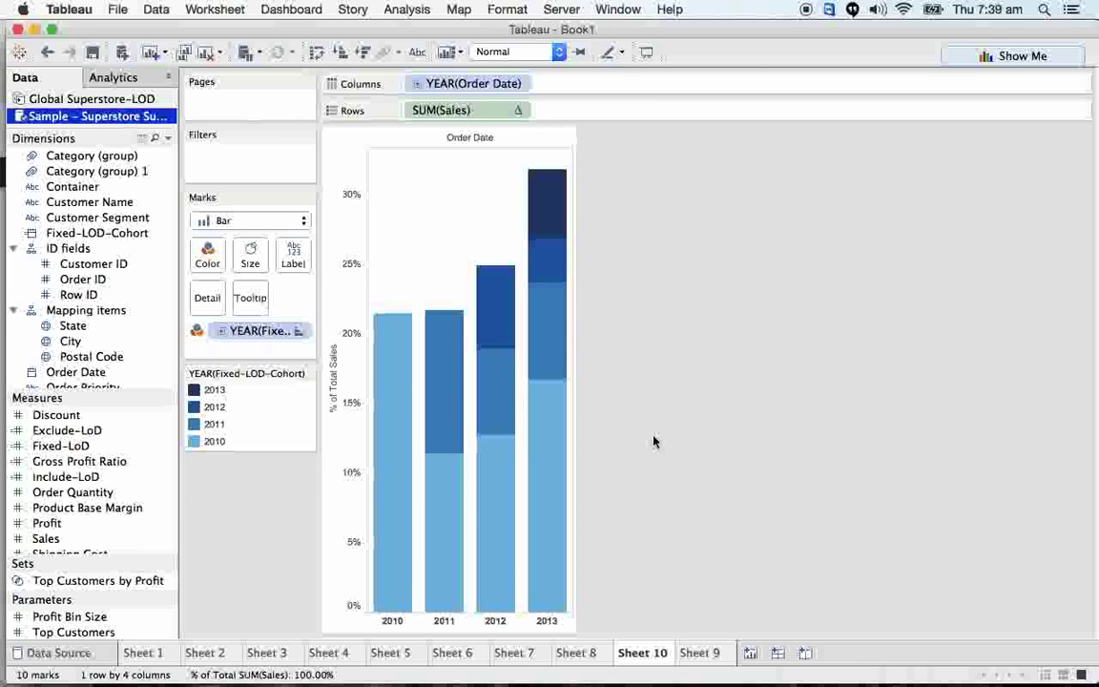
mouse_move(385, 478)
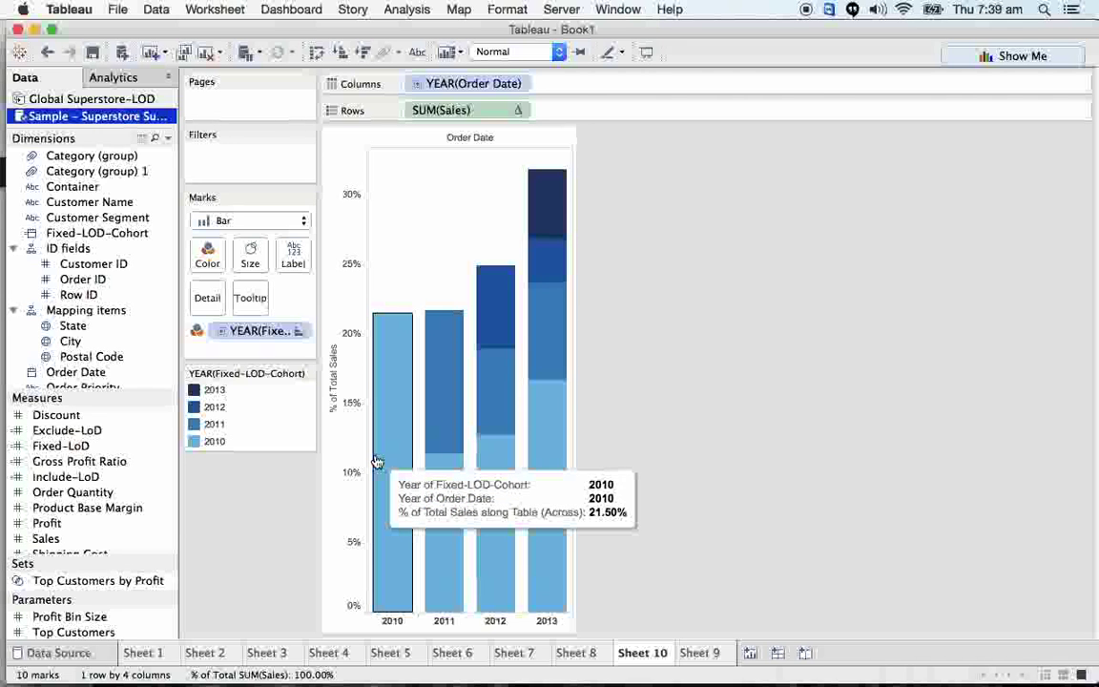
mouse_move(442, 388)
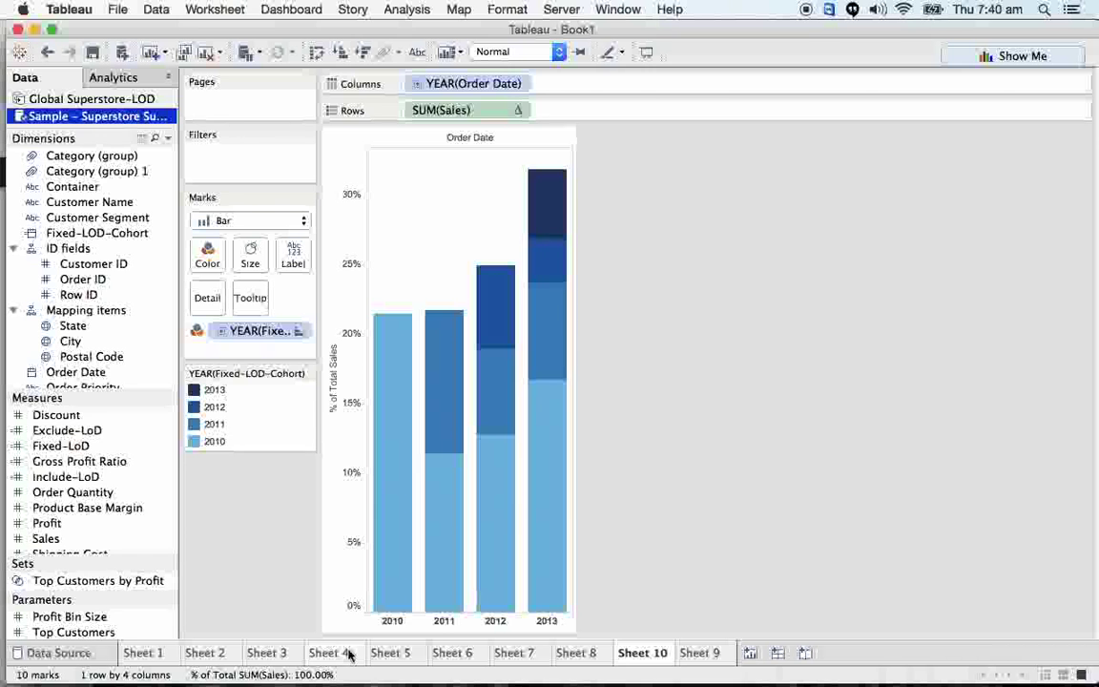
mouse_move(565, 263)
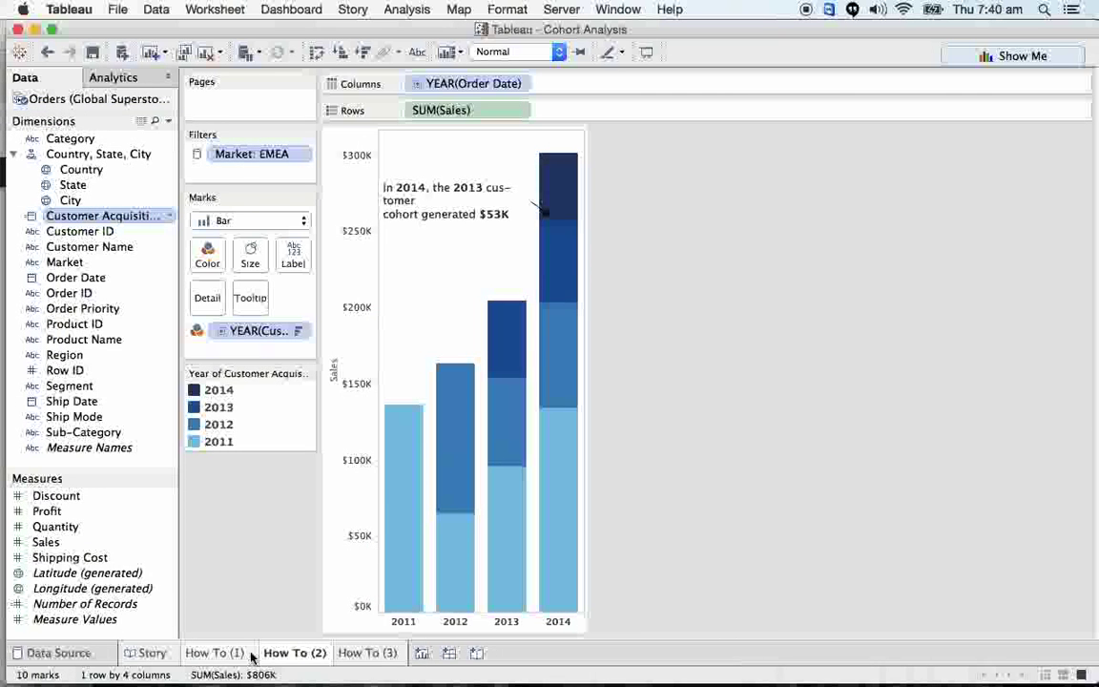
Compare with the finished Cohort Analysis story, then return to Book1's Sheet 10 percent-of-total bars
click(150, 658)
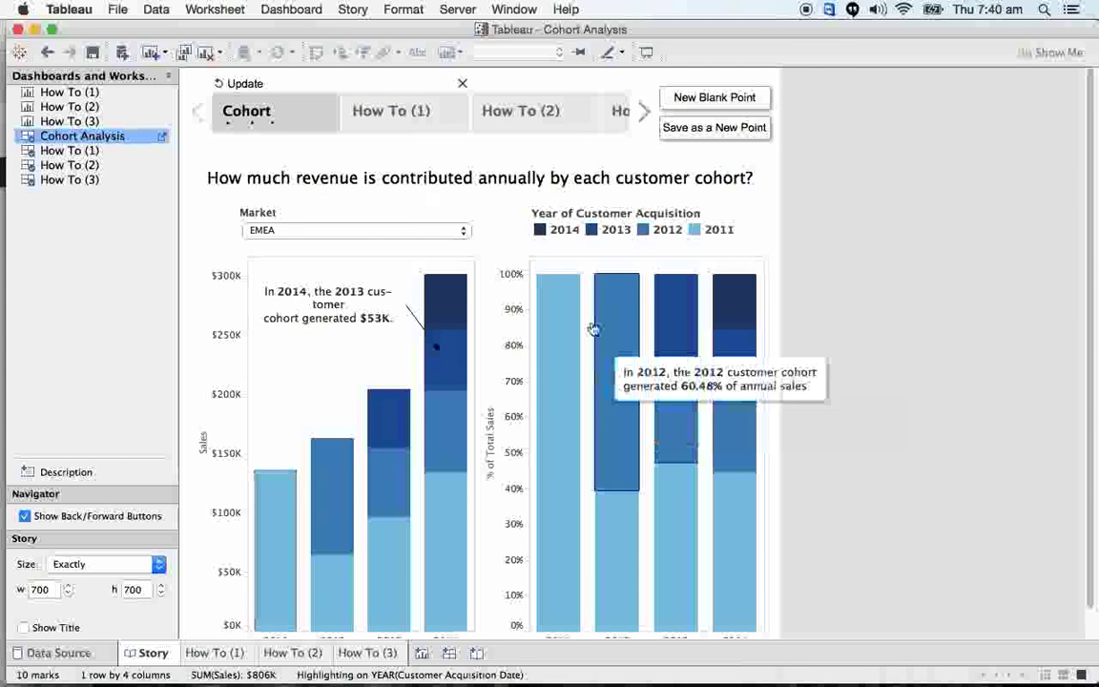
mouse_move(569, 307)
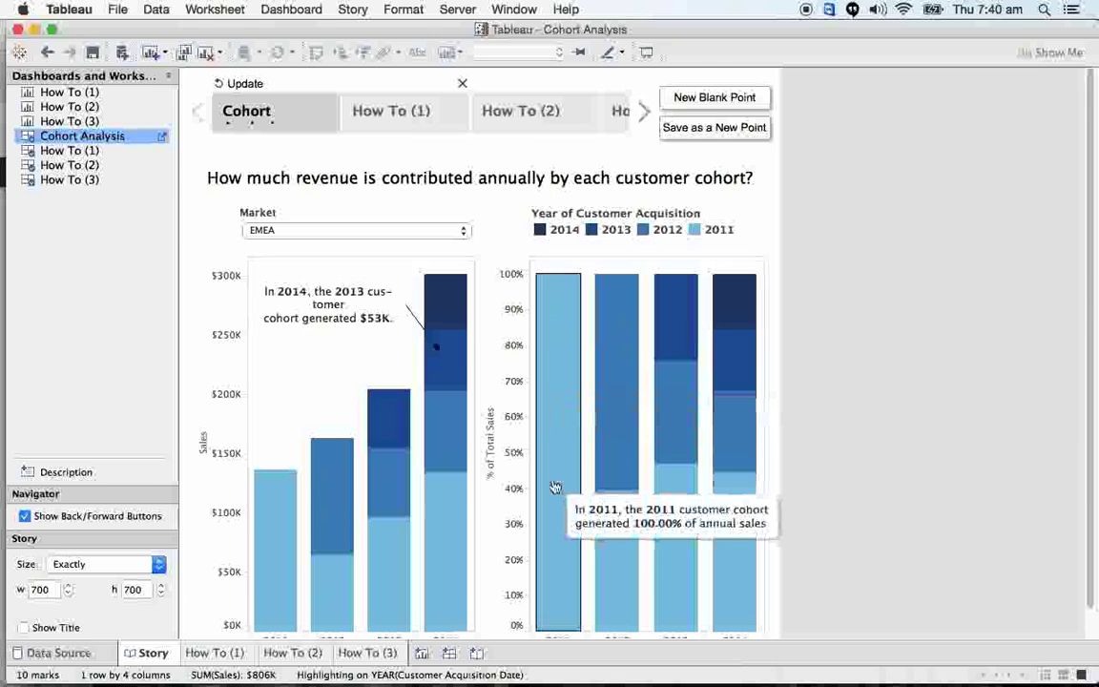
scroll(895, 322, down, 2)
scroll(894, 322, down, 1)
mouse_move(571, 368)
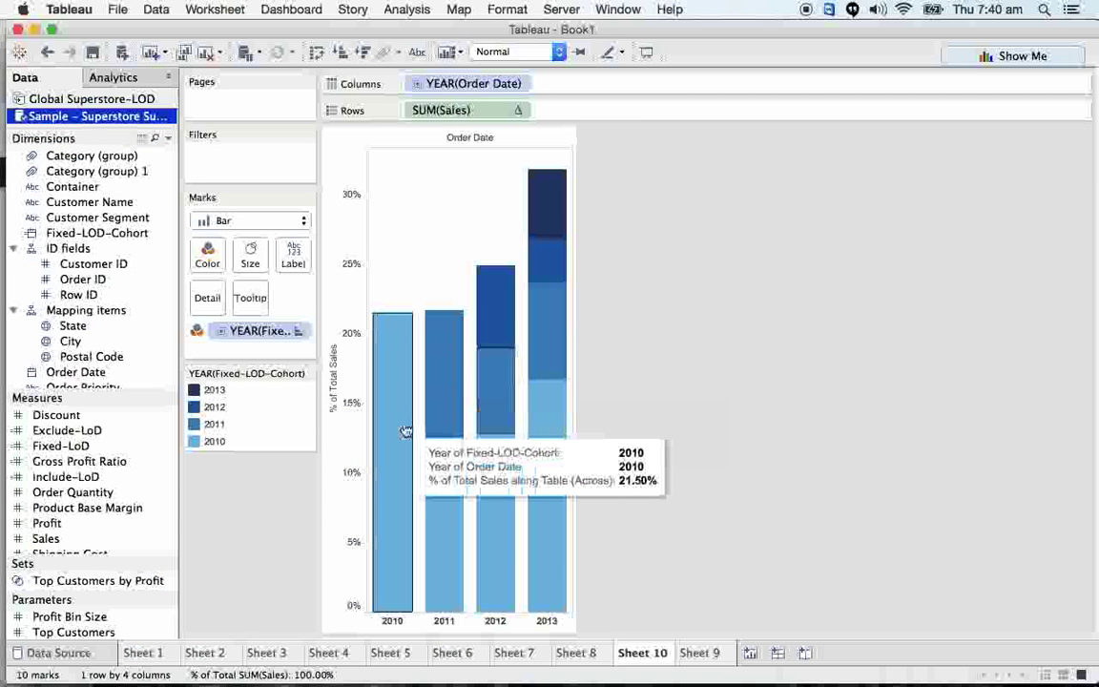
Compute SUM(Sales) percent of total along Fixed-LOD-Cohort instead of Order Date, so each year totals 100%
click(519, 112)
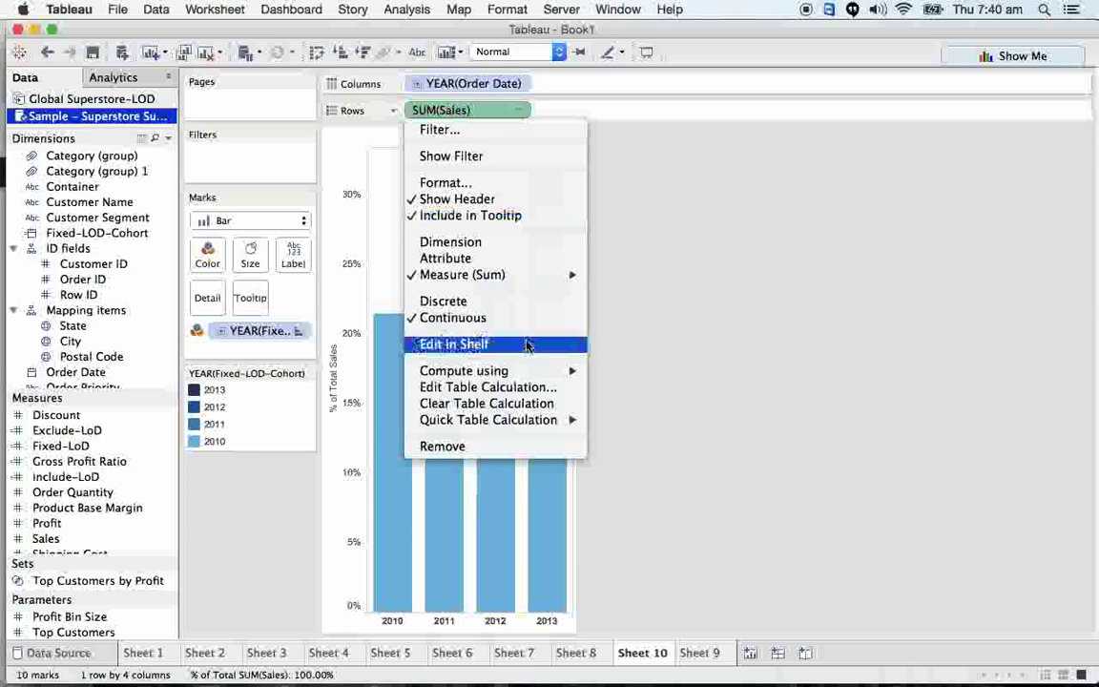
mouse_move(532, 371)
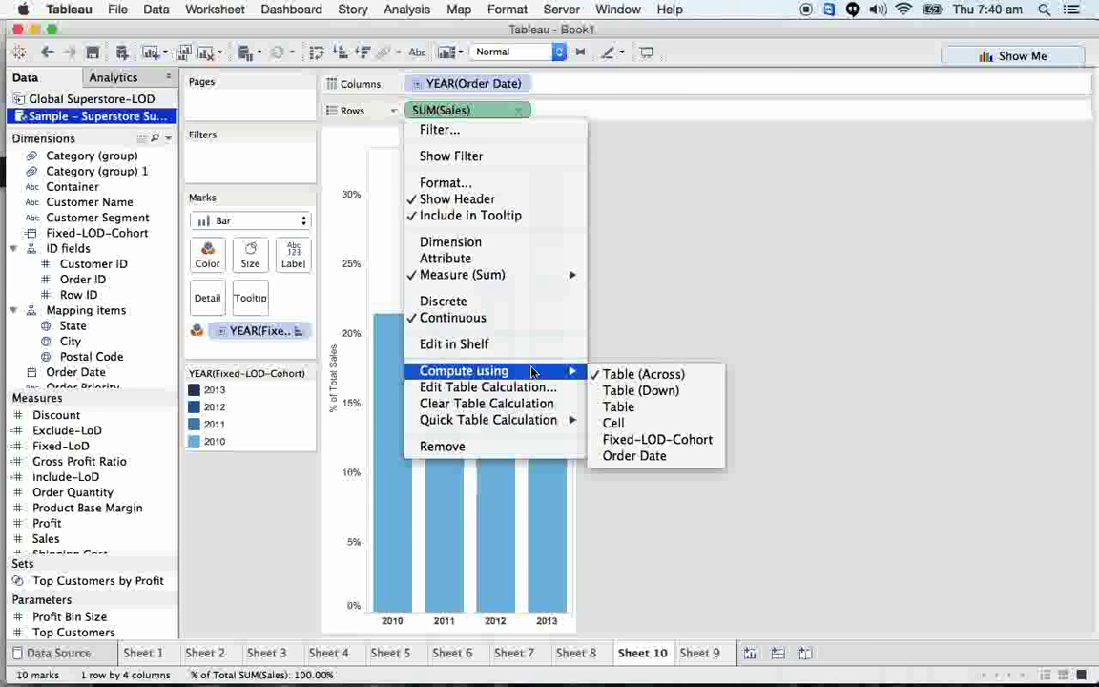
click(653, 456)
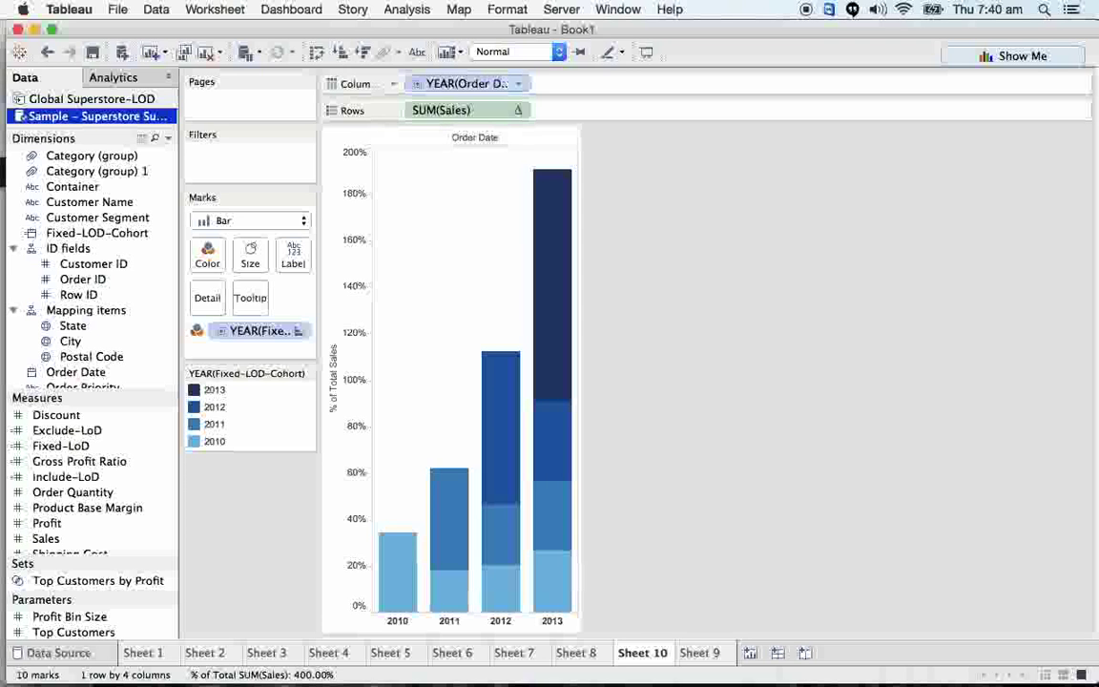
click(50, 53)
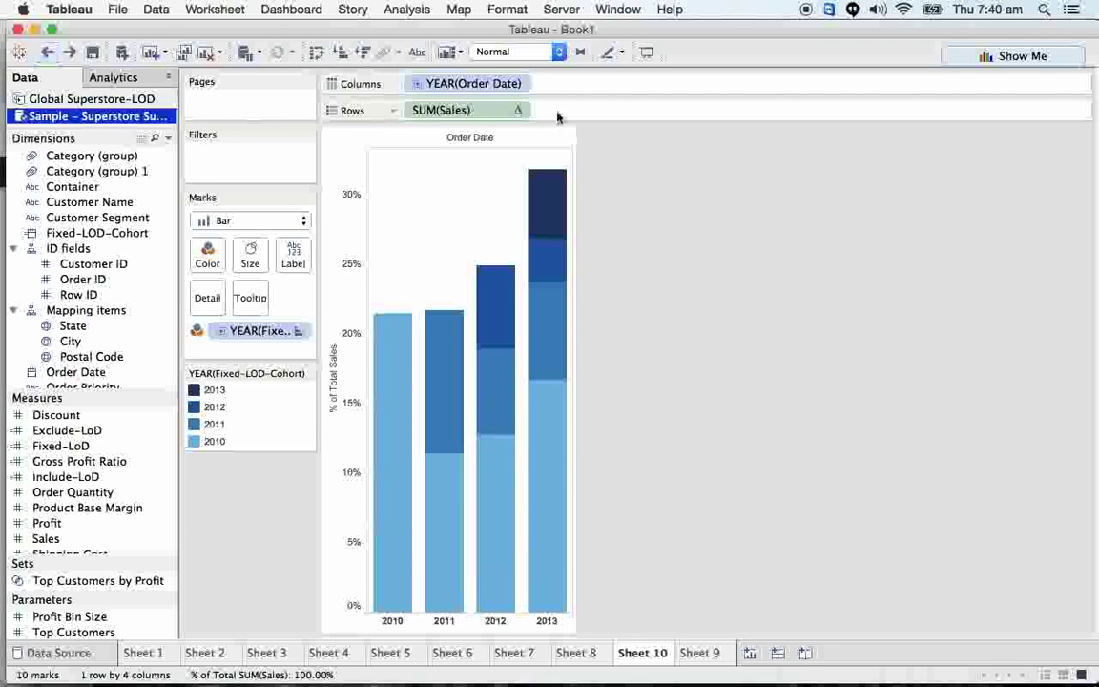
click(517, 111)
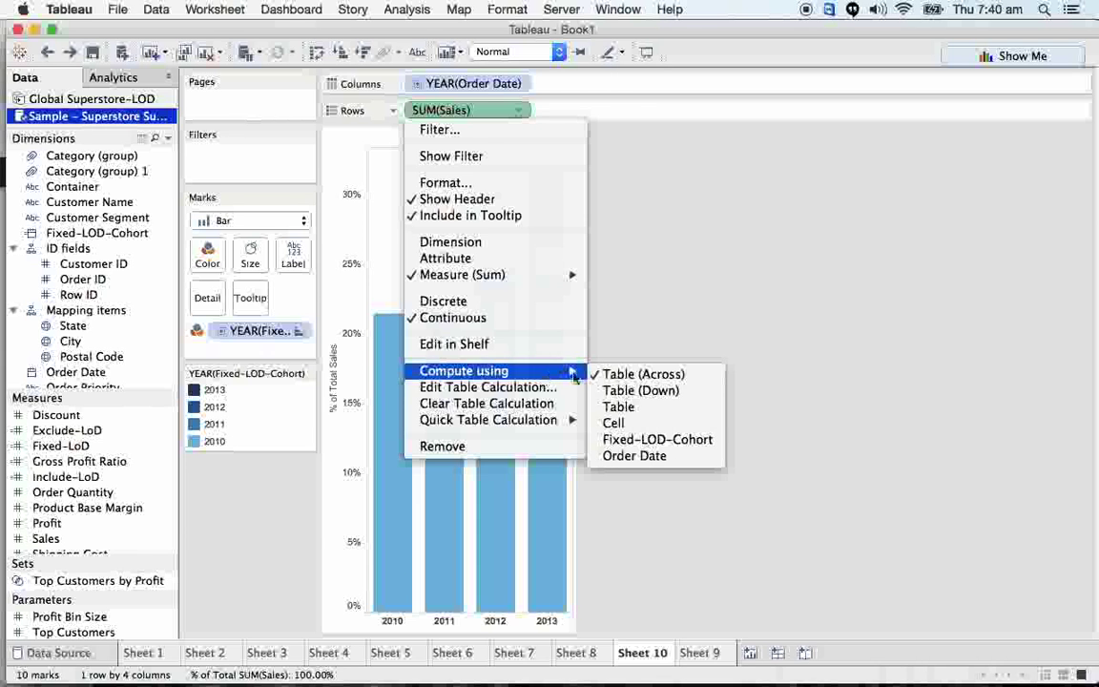
click(651, 440)
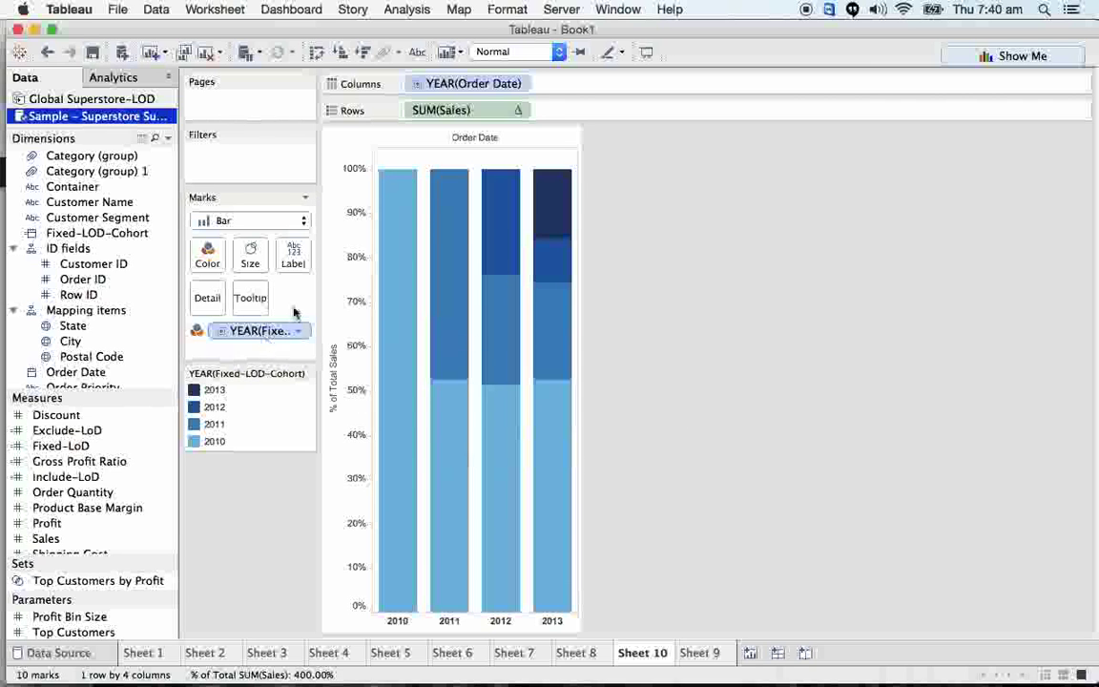
mouse_move(400, 324)
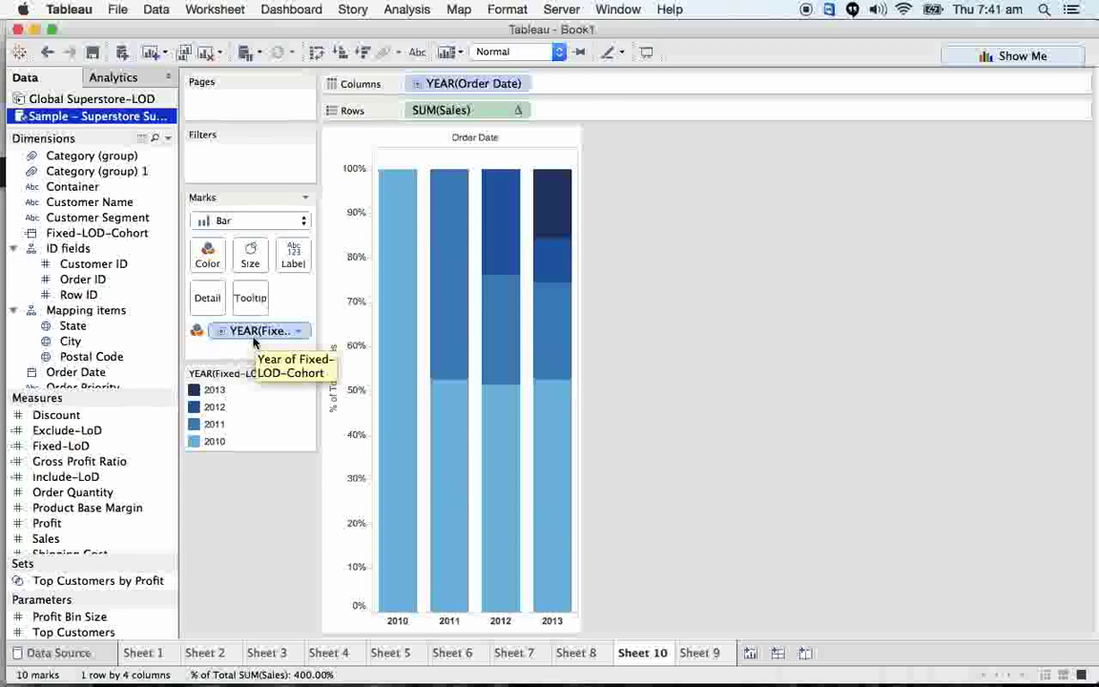
Rename the Fixed-LOD-Cohort field to 'Customer Acquire DAte'
click(144, 236)
text(Cu)
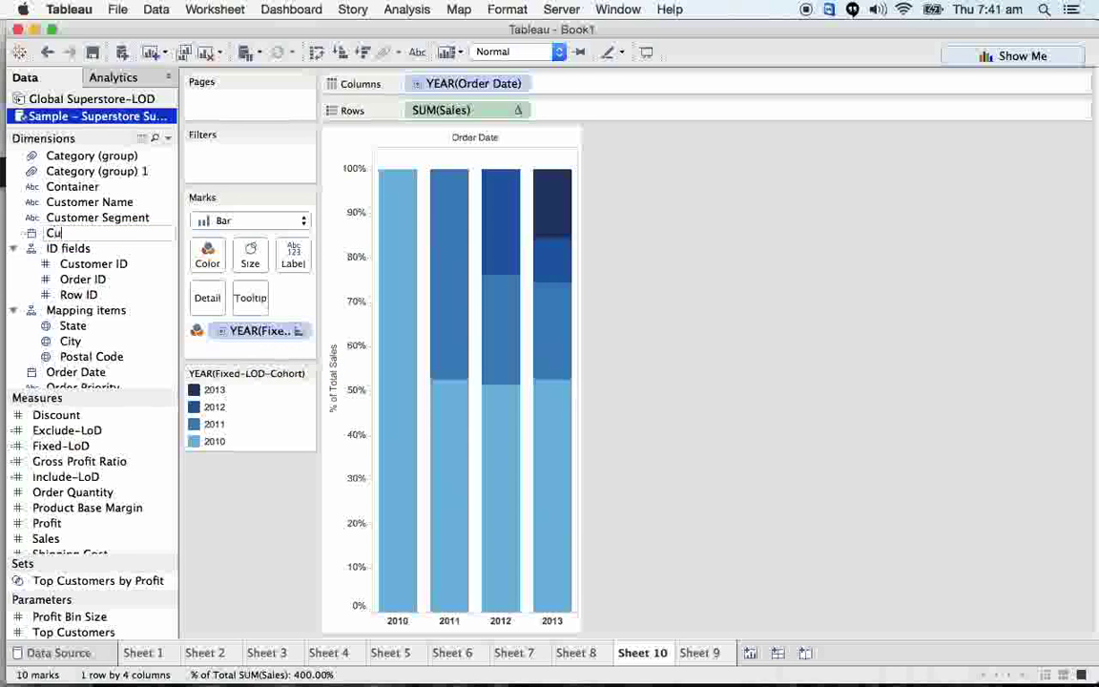
text(stomer A)
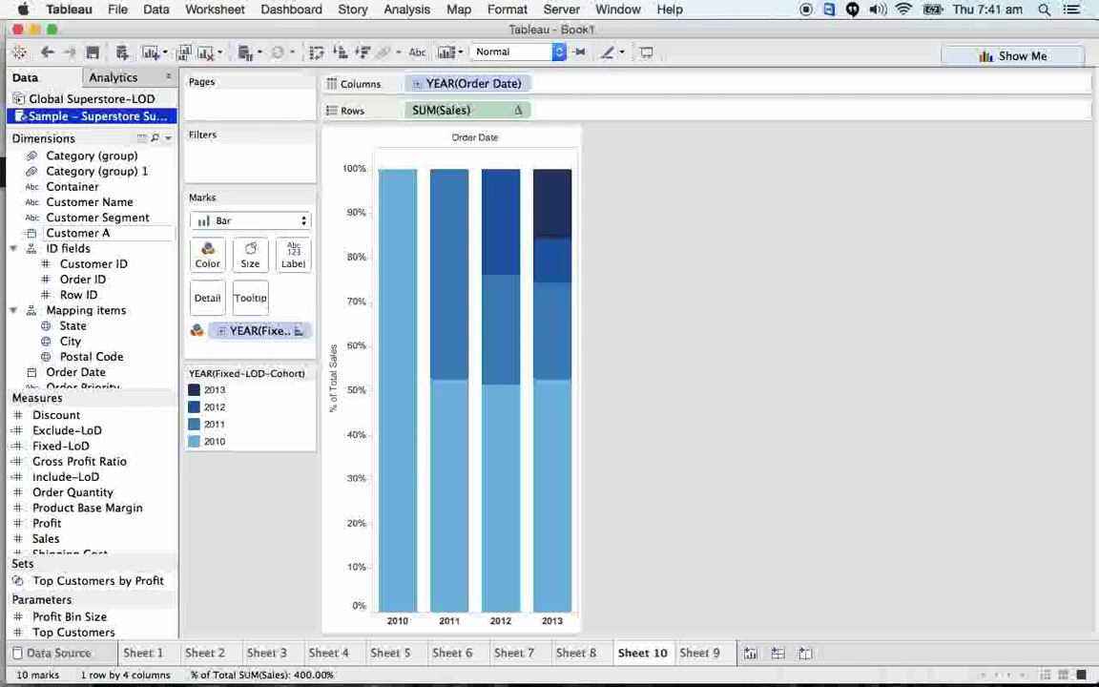
key(BackSpace)
key(BackSpace)
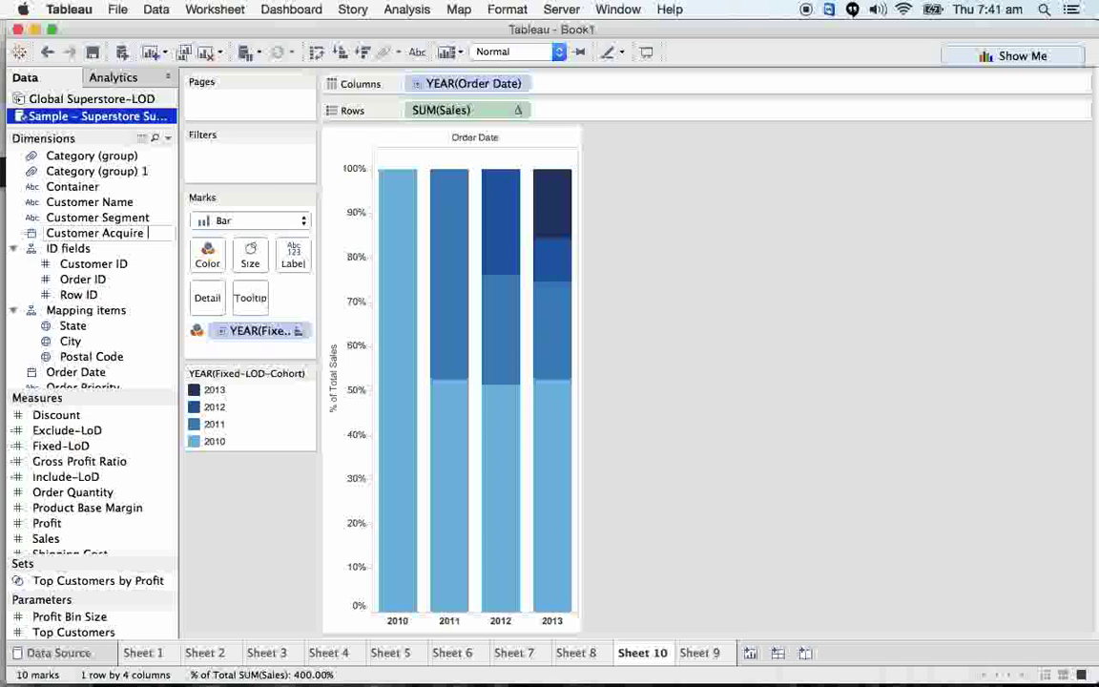
text(DAte)
key(Return)
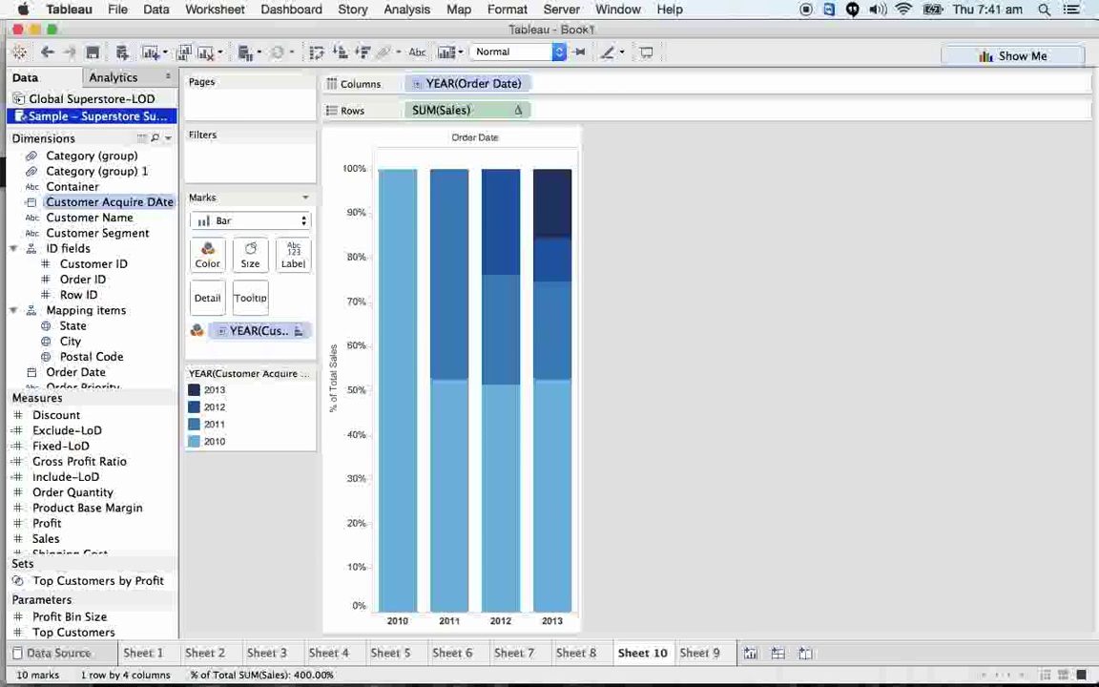
mouse_move(381, 433)
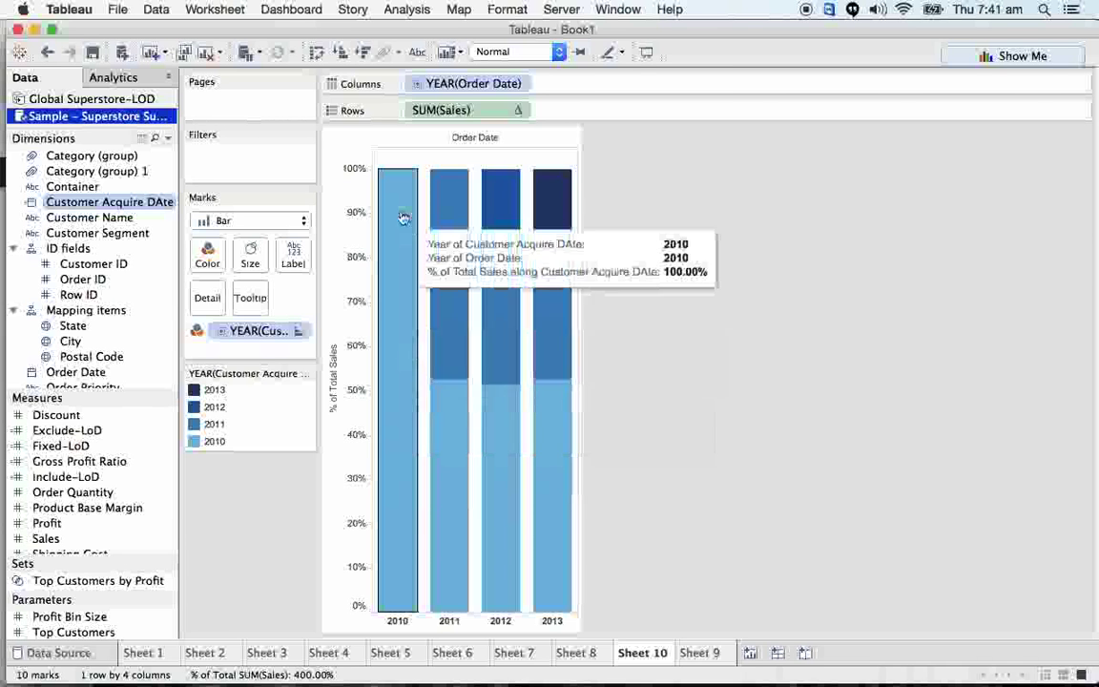
mouse_move(447, 459)
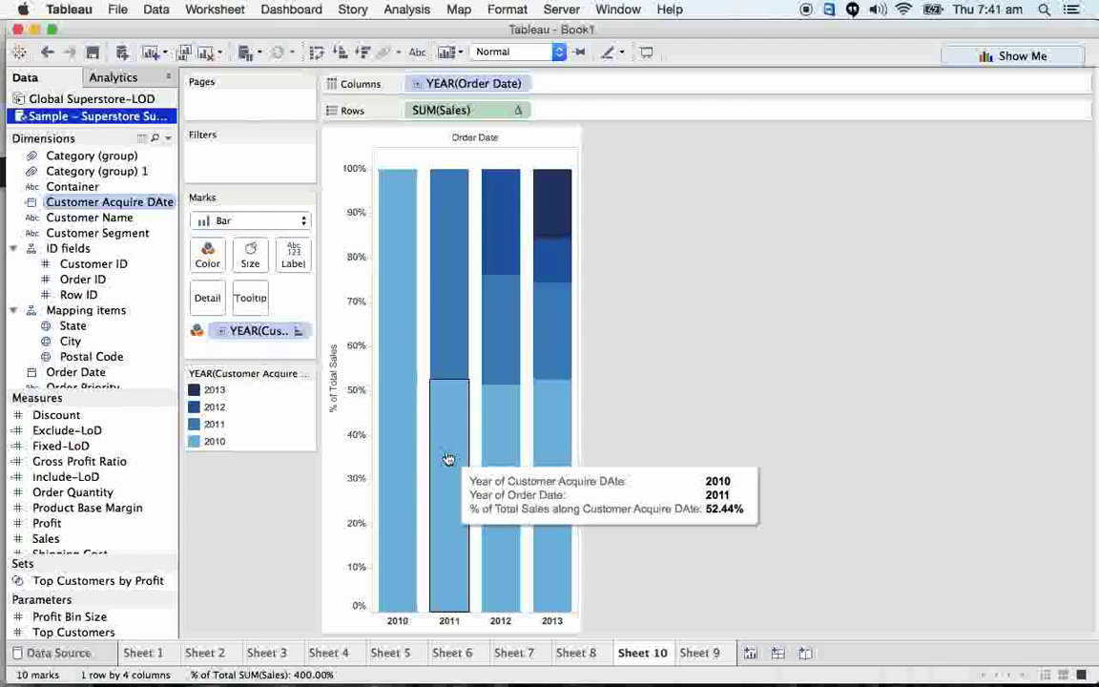
mouse_move(445, 287)
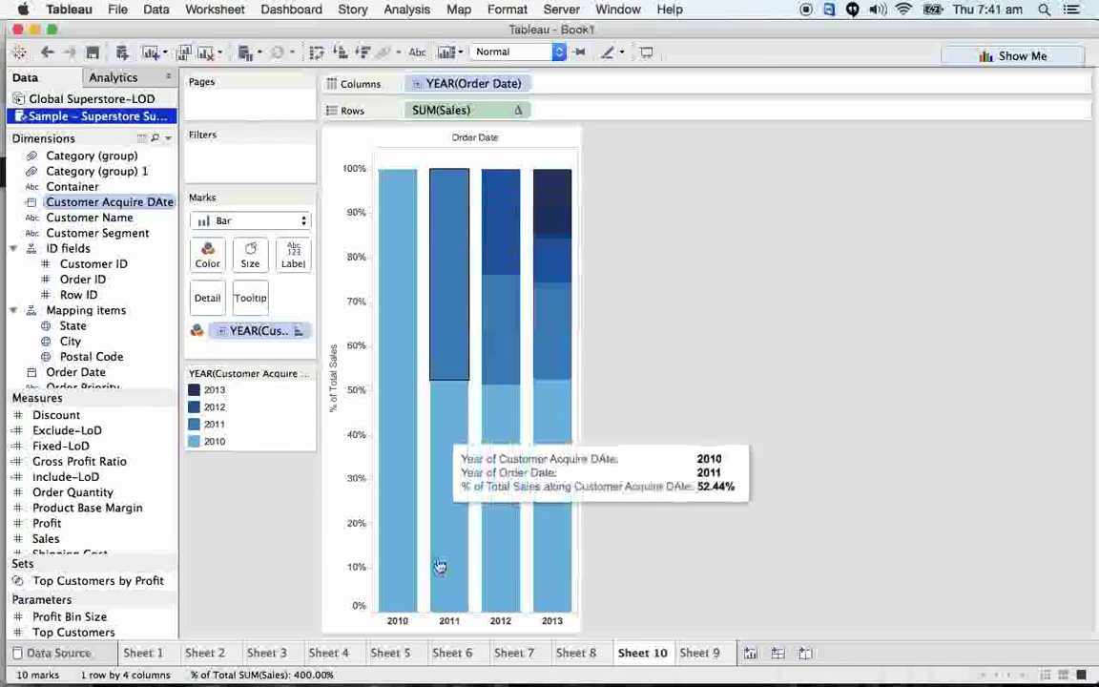
mouse_move(495, 538)
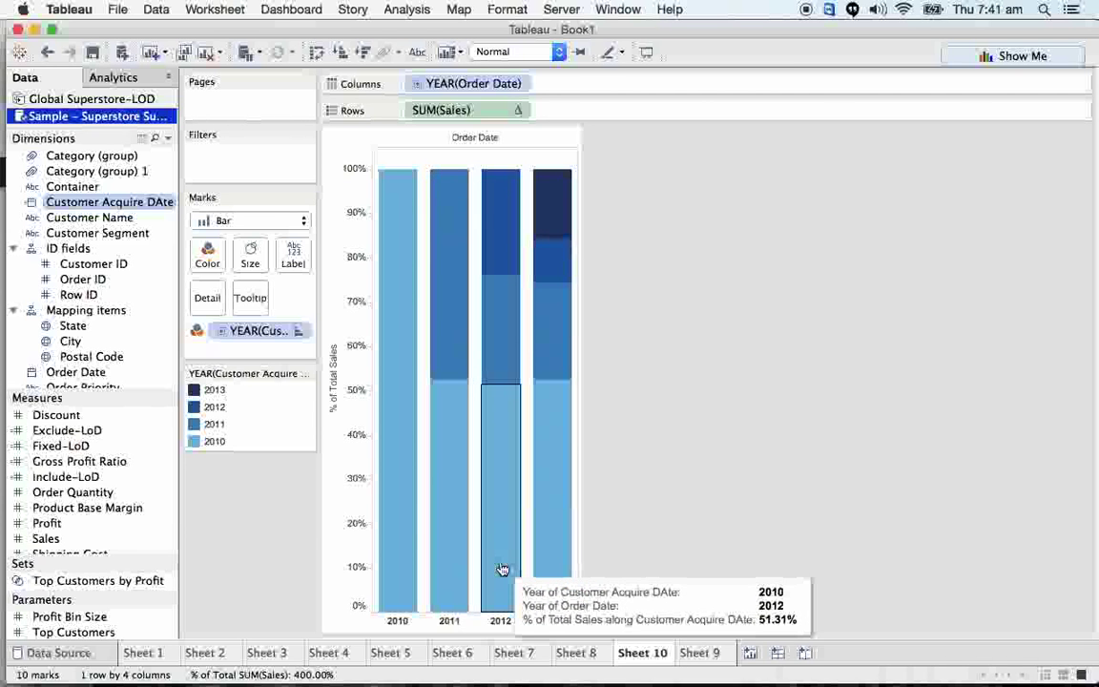
mouse_move(394, 528)
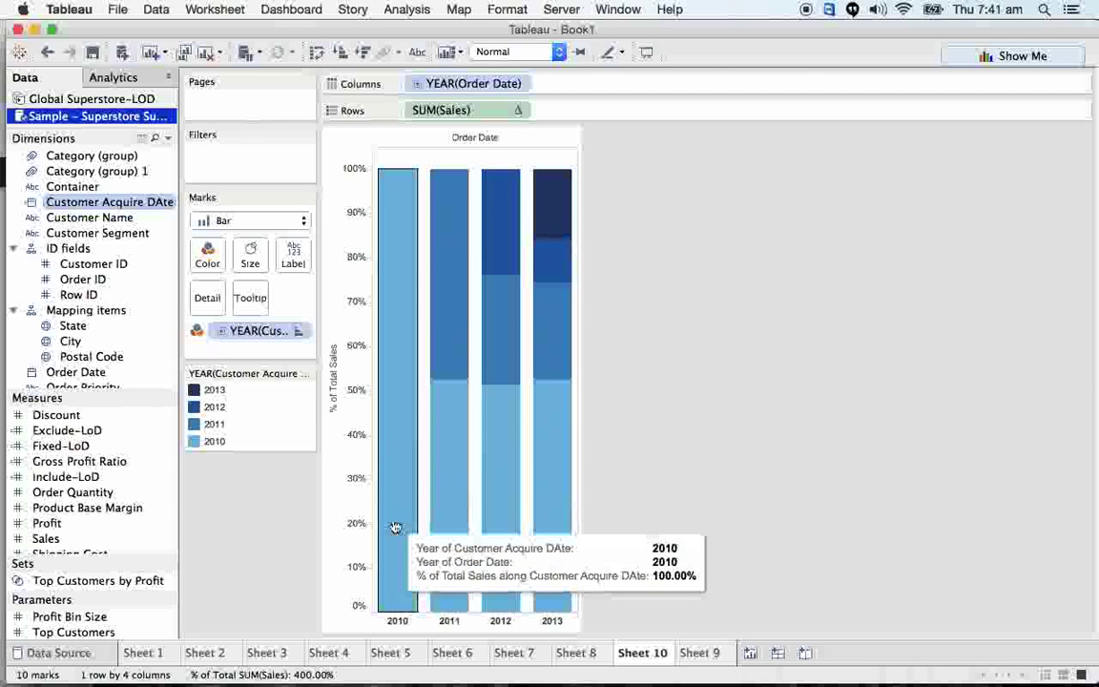
mouse_move(496, 443)
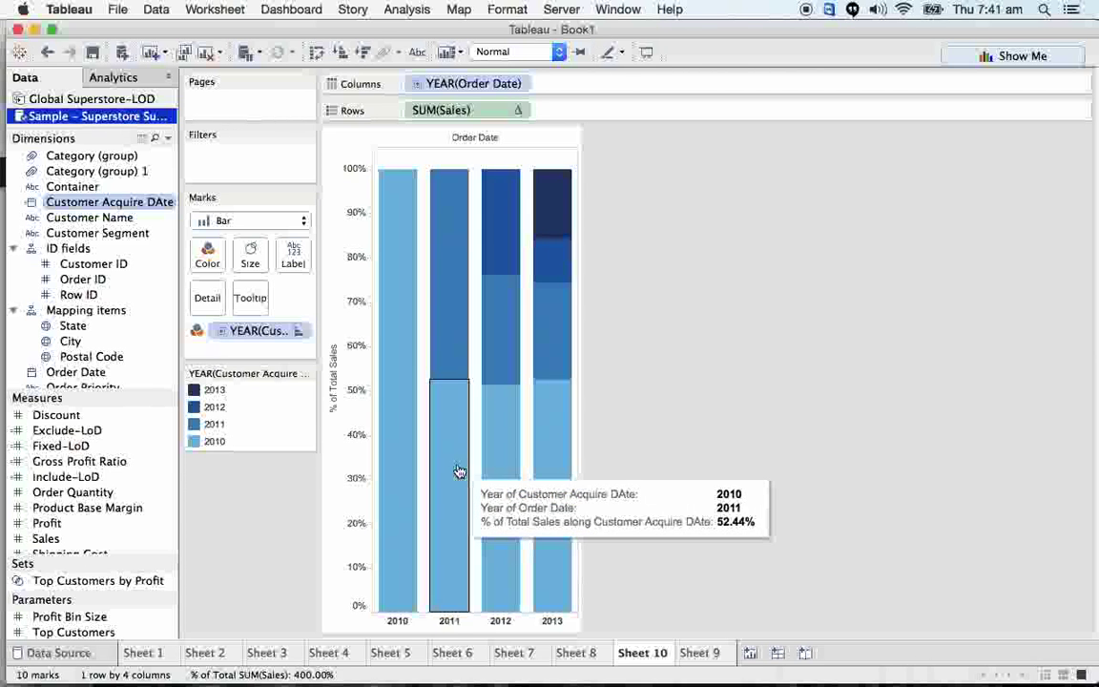
mouse_move(559, 177)
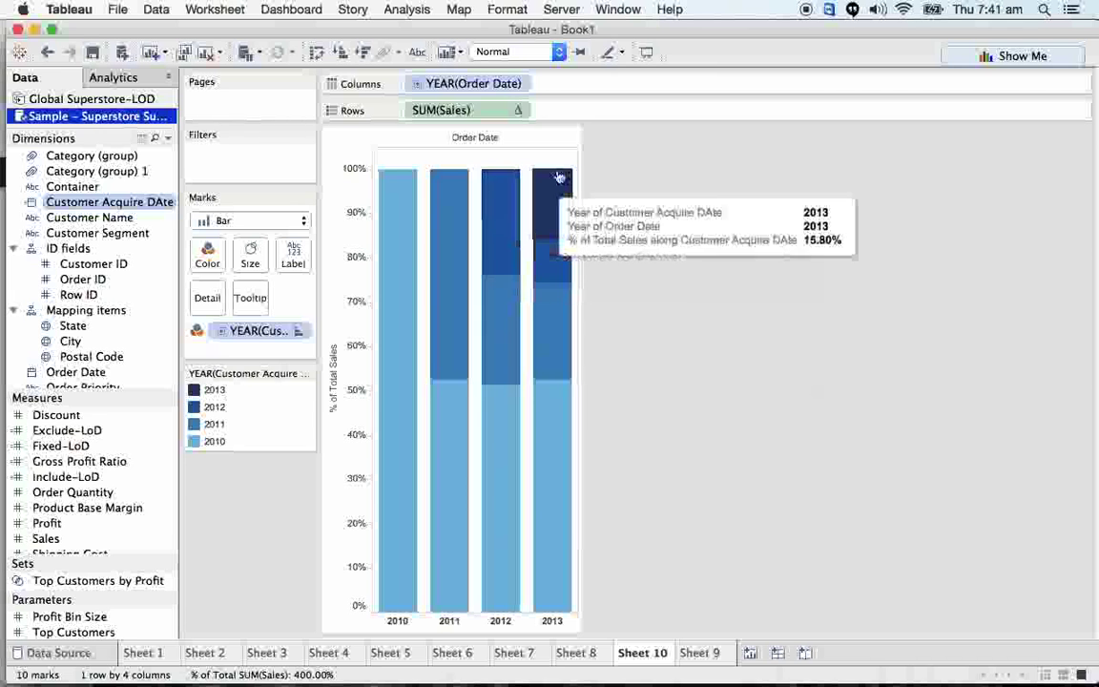
mouse_move(563, 355)
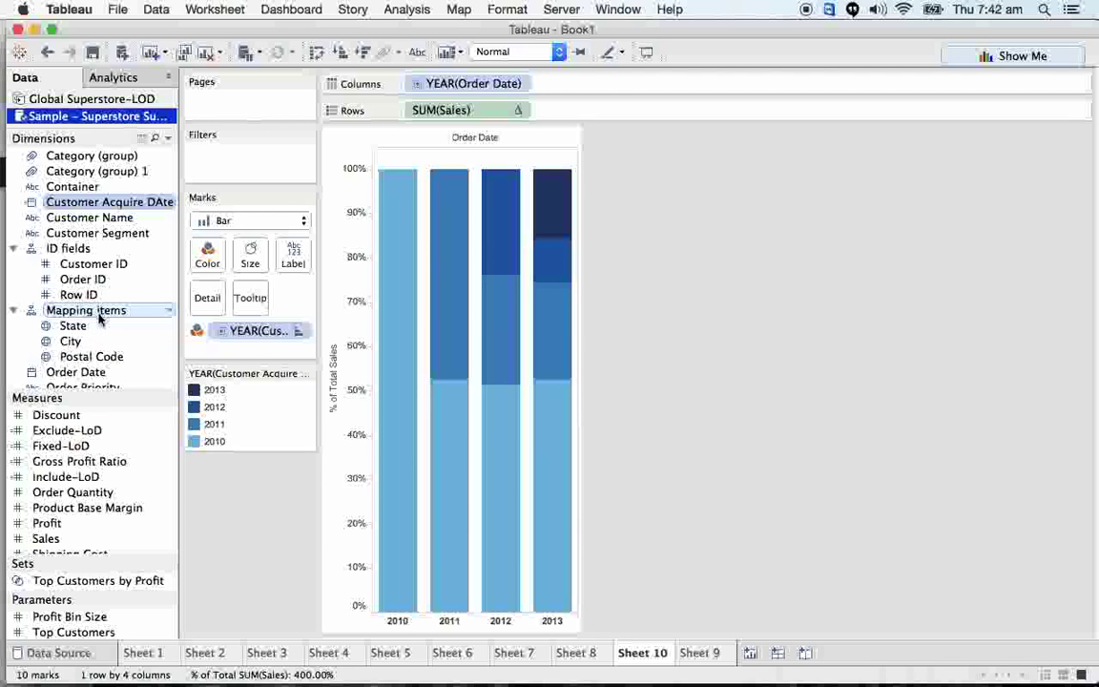
scroll(99, 318, down, 5)
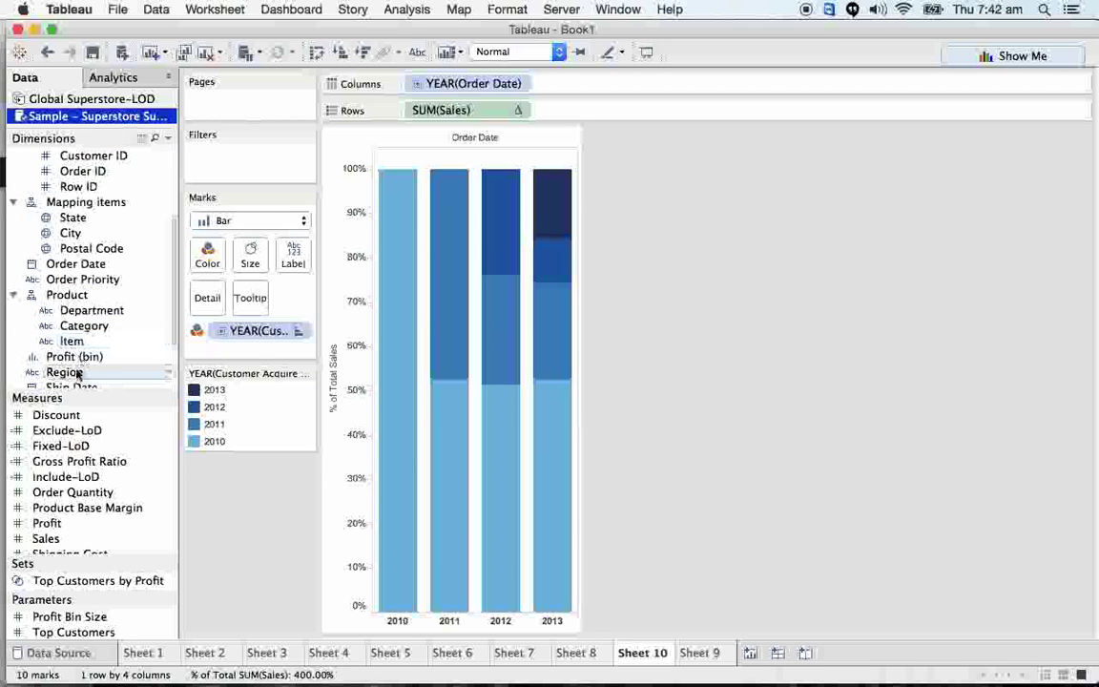
Add Region to the Filters shelf with all four regions included
drag(78, 374, 238, 166)
click(417, 394)
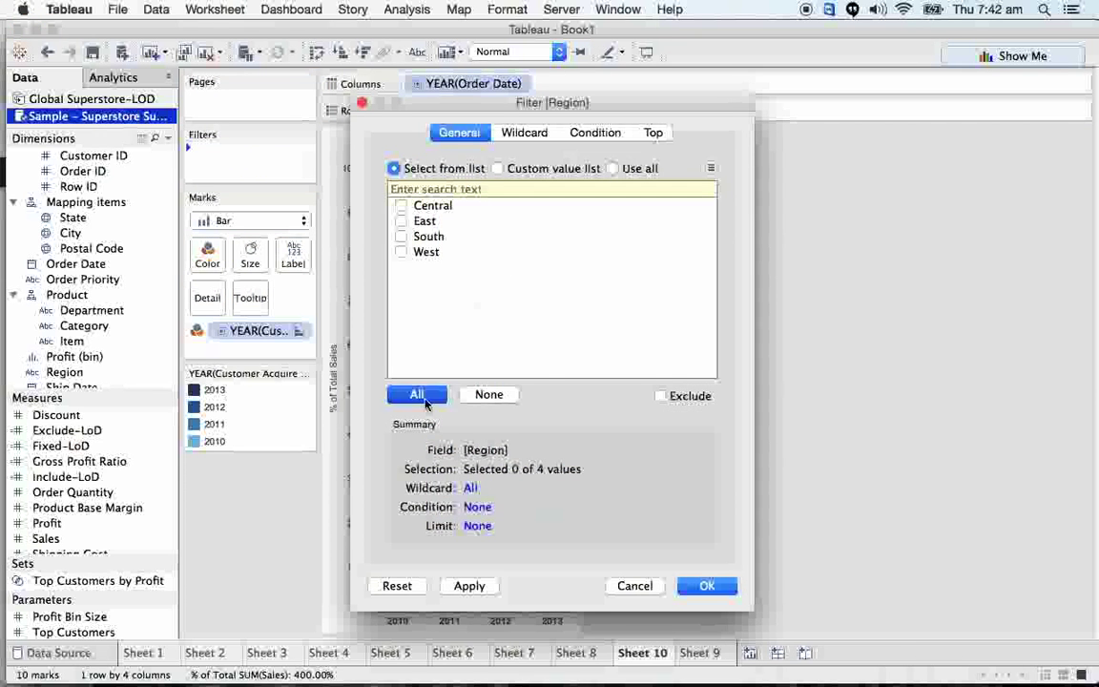
click(706, 586)
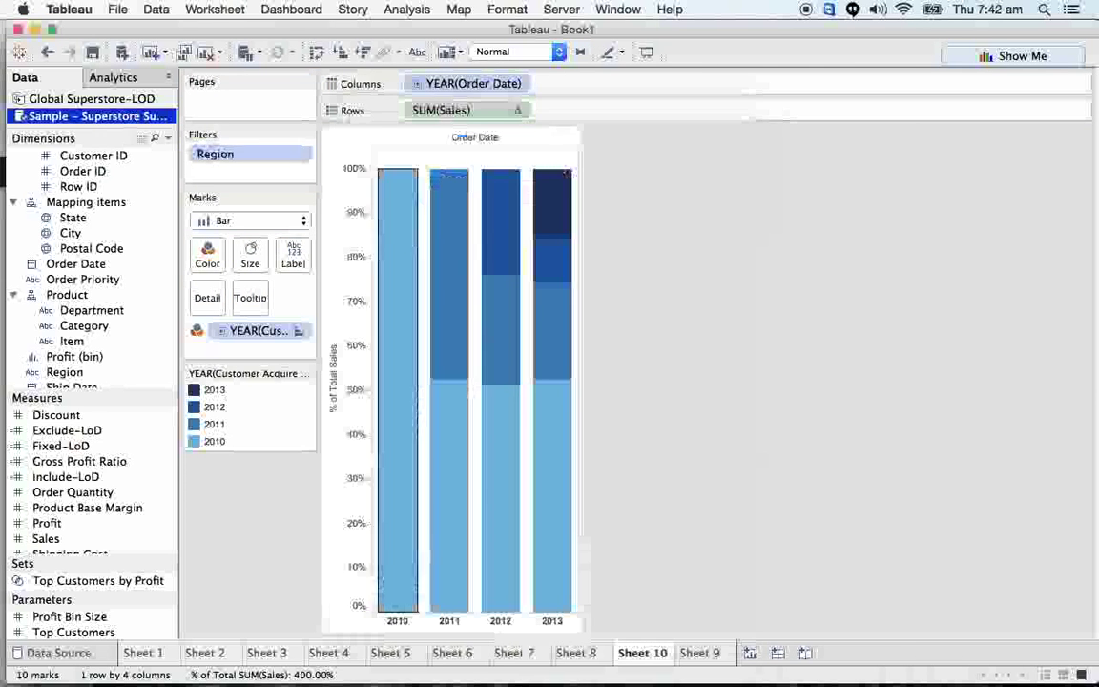
Show a Region quick filter and uncheck West and East, leaving only Central
click(301, 157)
click(272, 199)
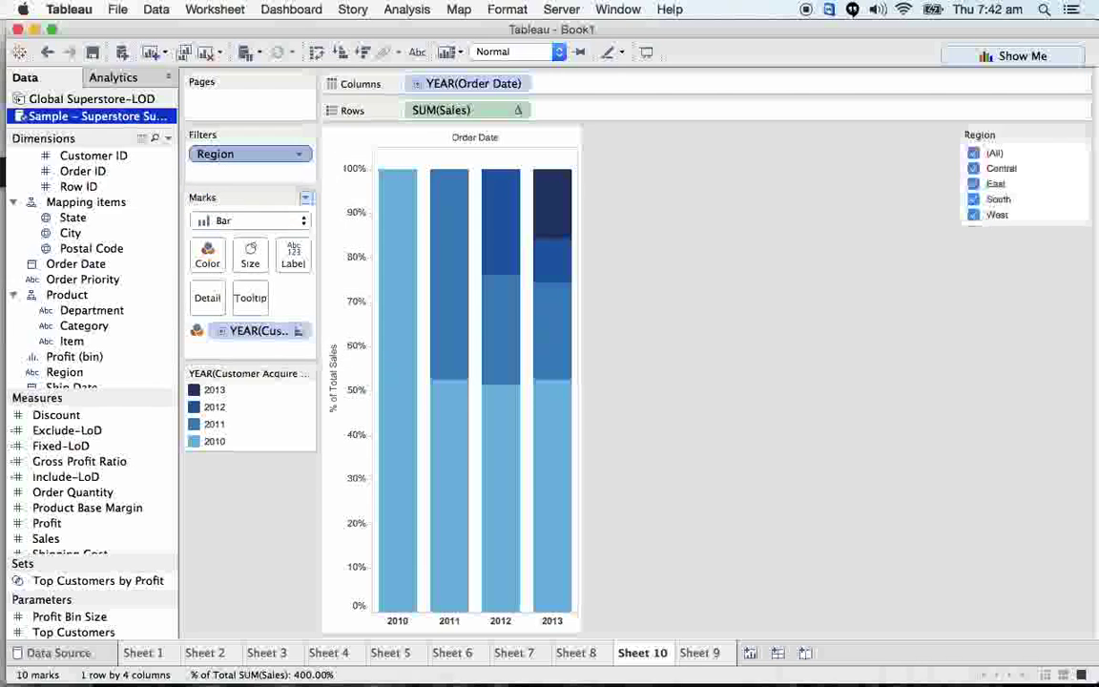
click(974, 215)
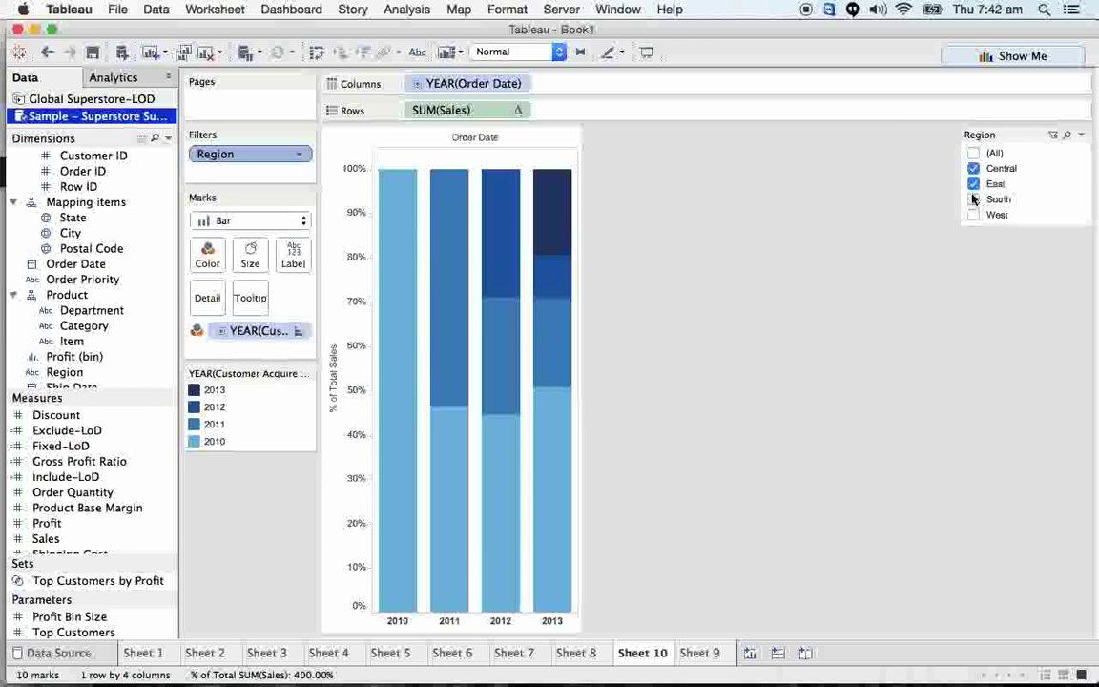
click(973, 184)
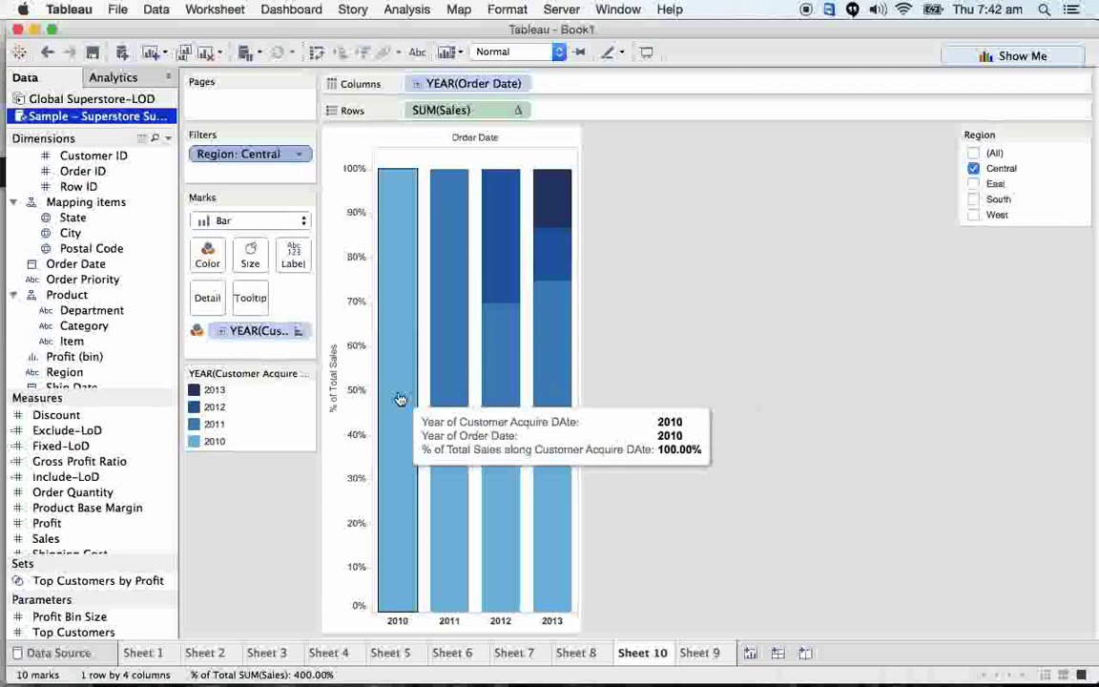